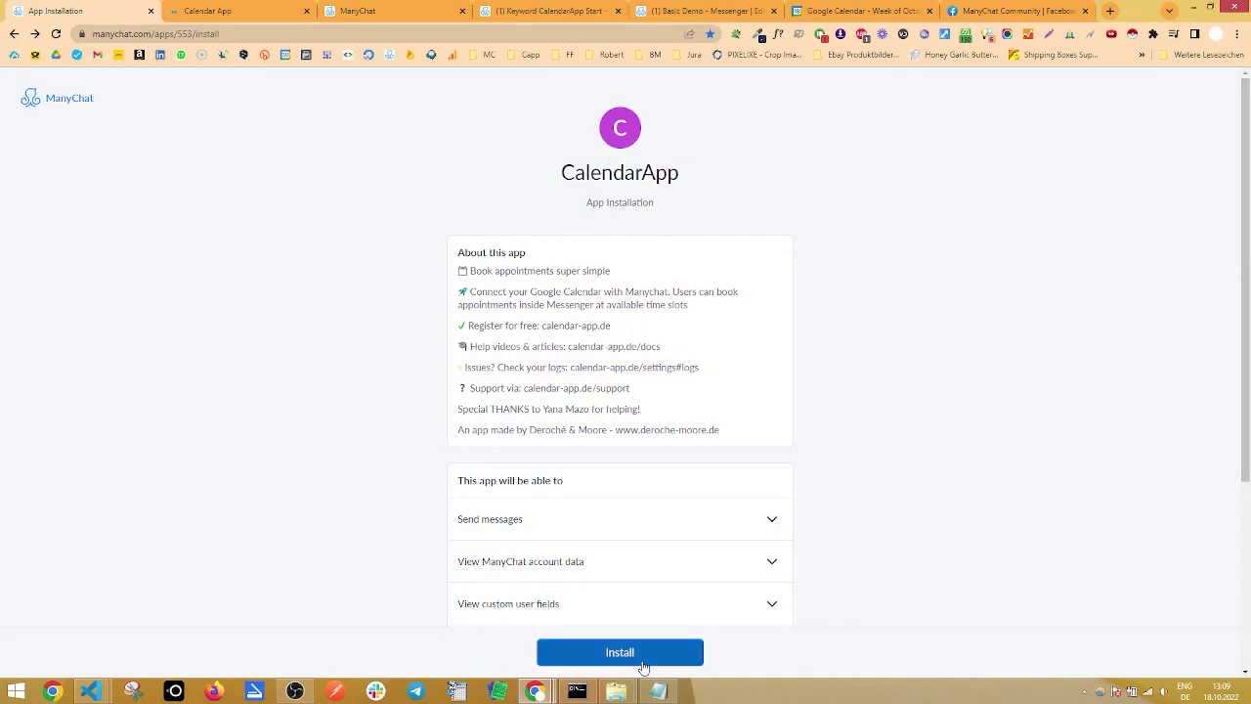
Install CalendarApp on the Deroché & Moore page and bring up its App Setup settings.
left_click(637, 657)
left_click(726, 373)
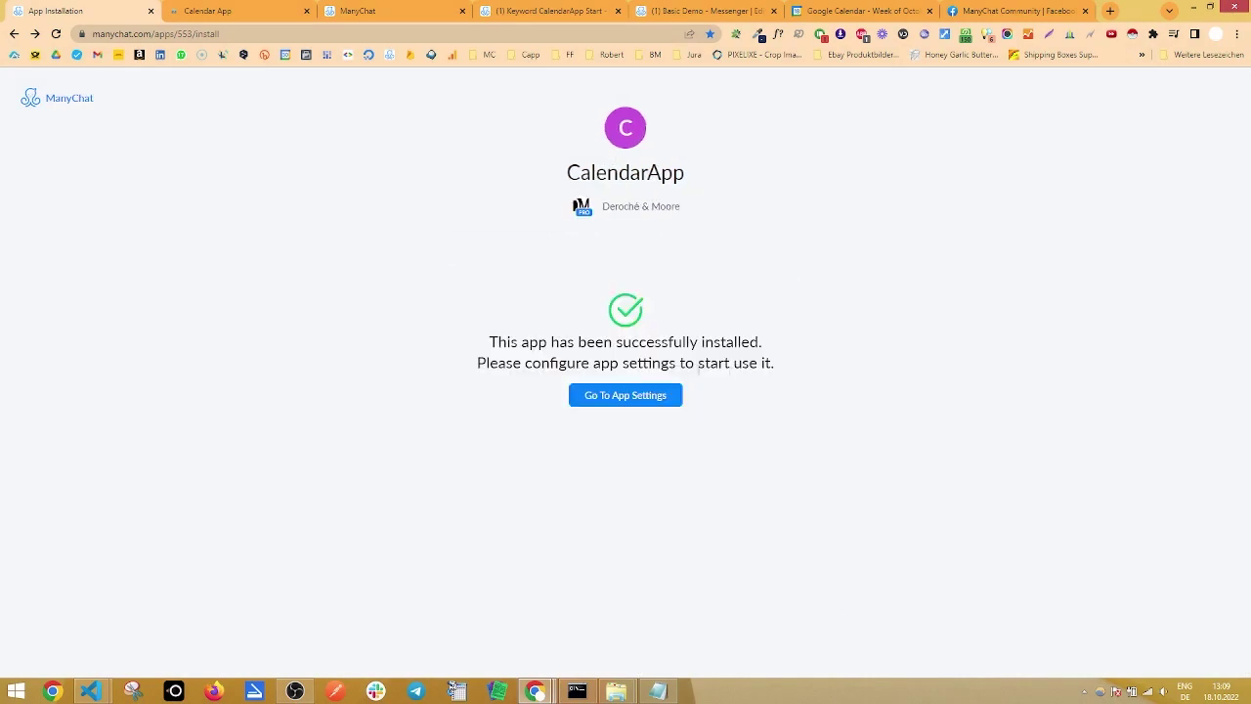
left_click(596, 397)
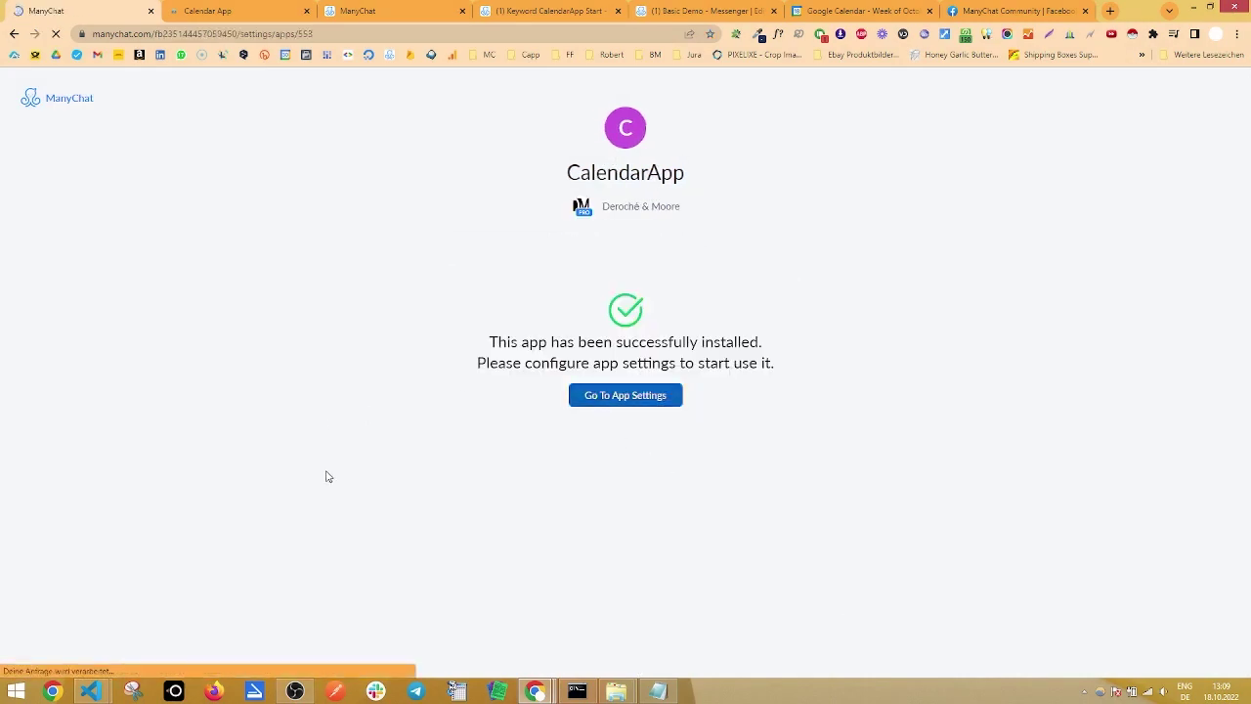
scroll(332, 440, "down", 2)
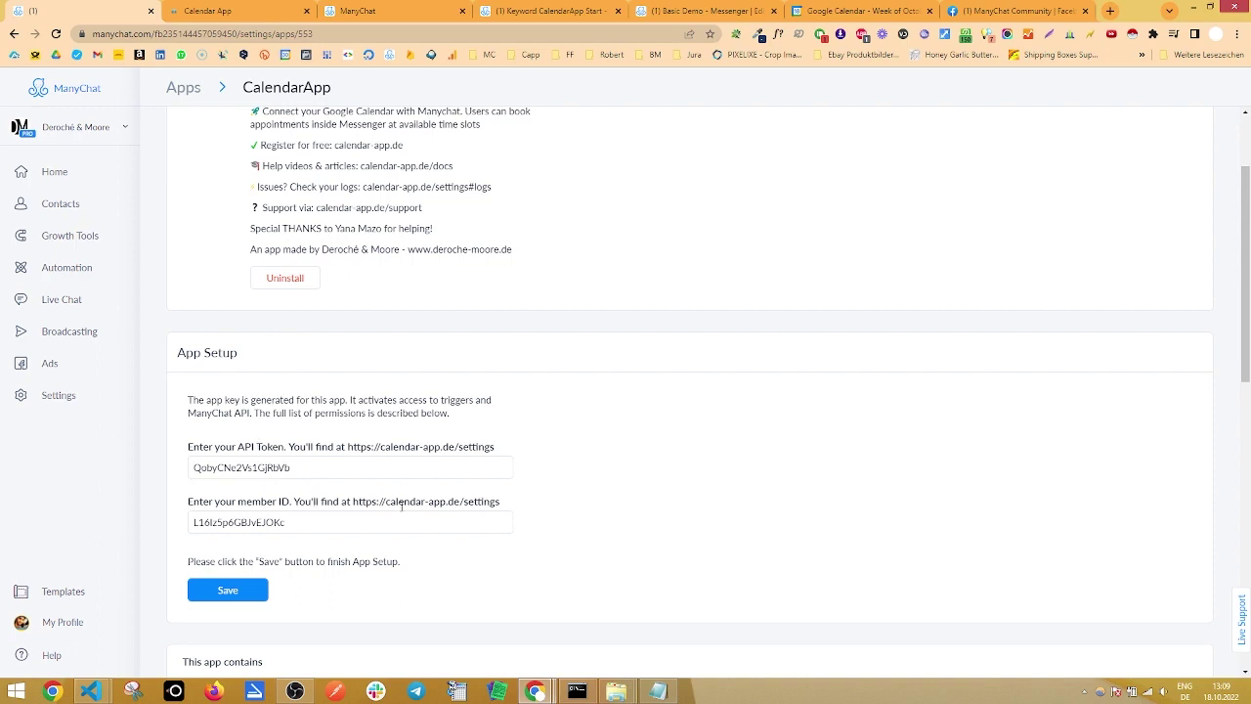
Sign in to CalendarApp with Google, accept the terms, and authorize the Calendar App Google account.
left_click(490, 504)
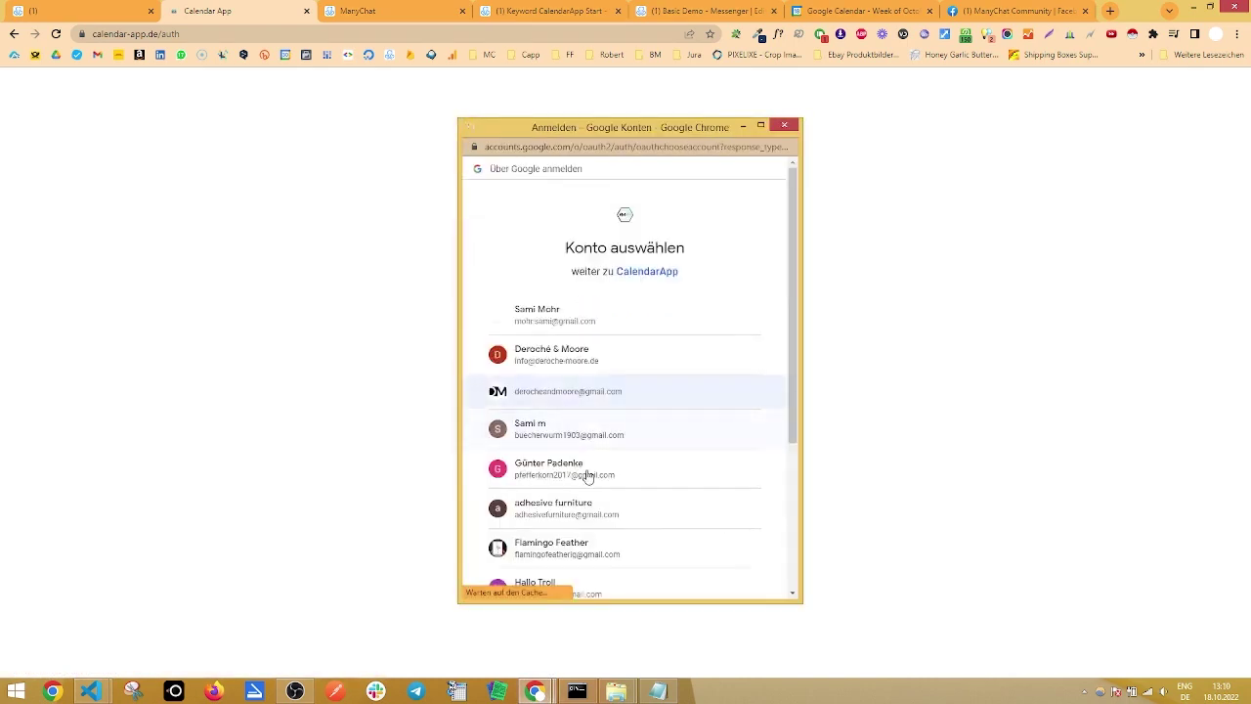
scroll(586, 489, "down", 2)
left_click(590, 504)
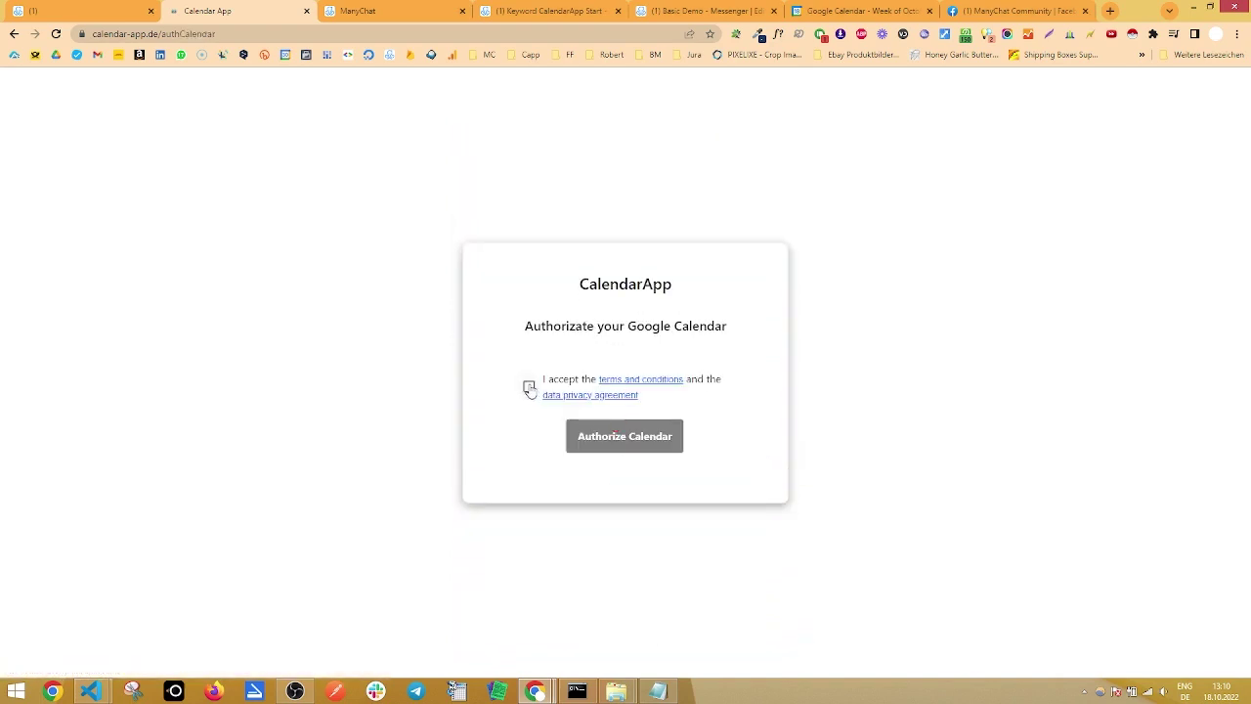
left_click(528, 387)
left_click(637, 438)
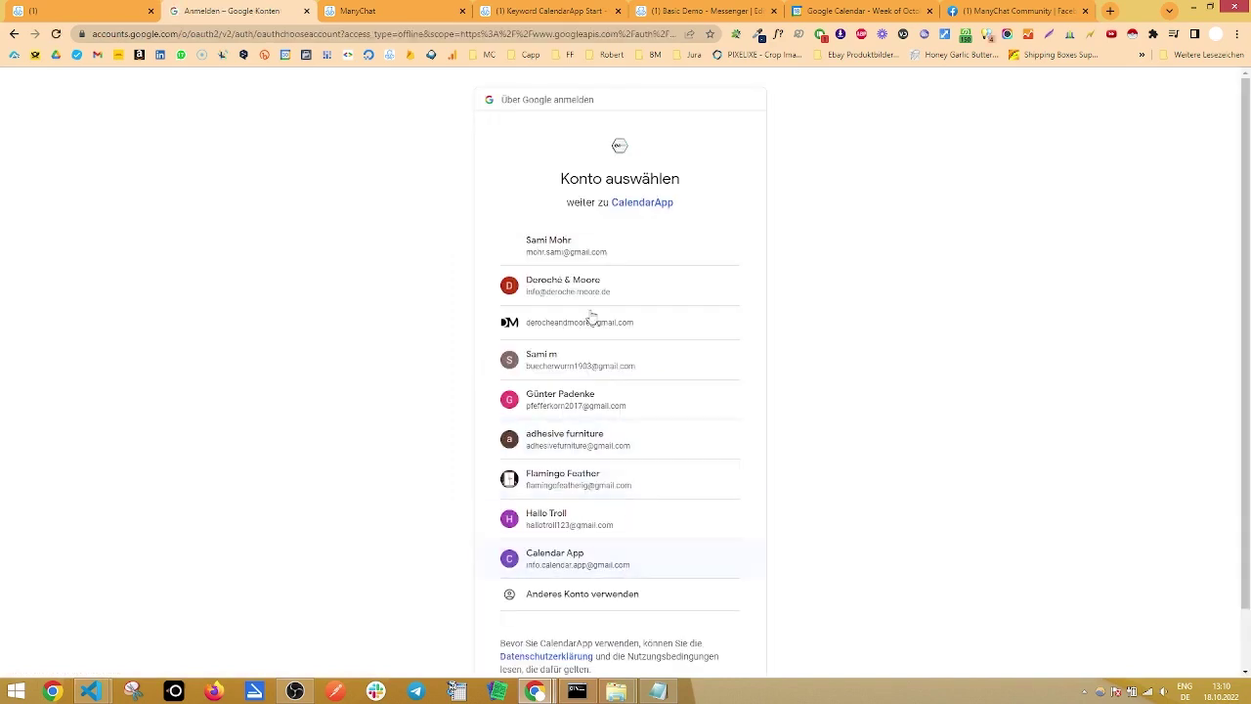
left_click(603, 555)
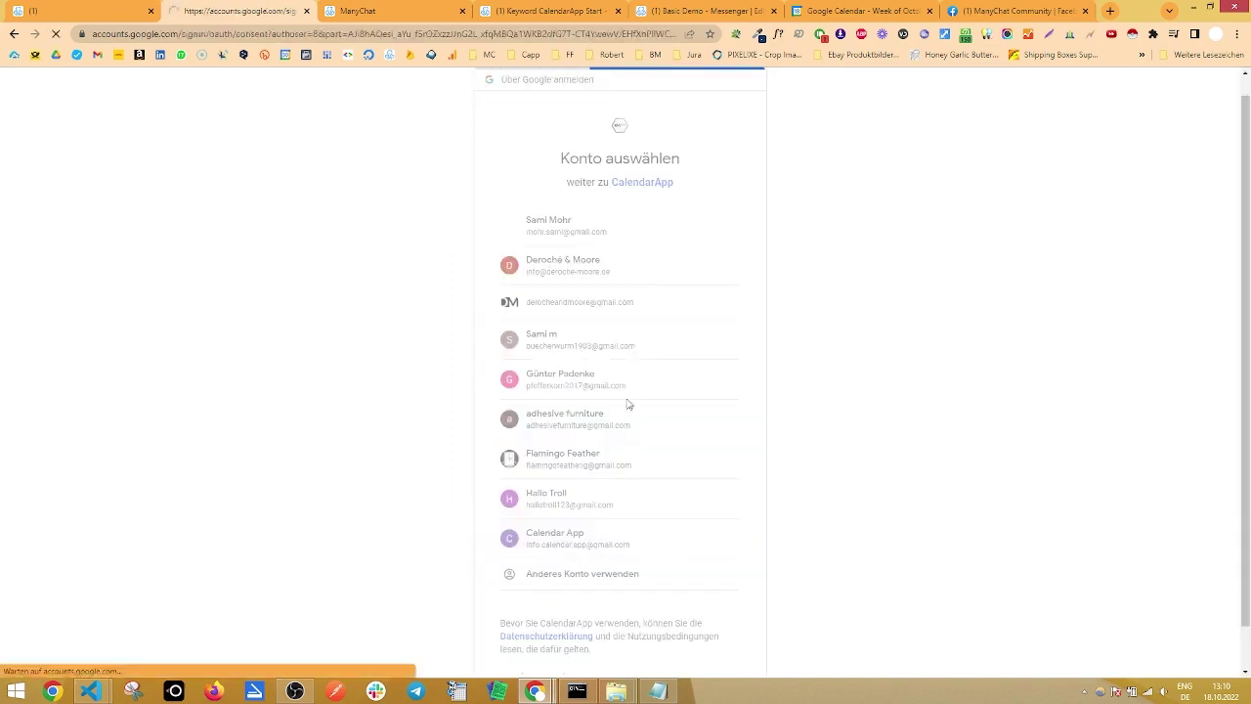
left_click(684, 552)
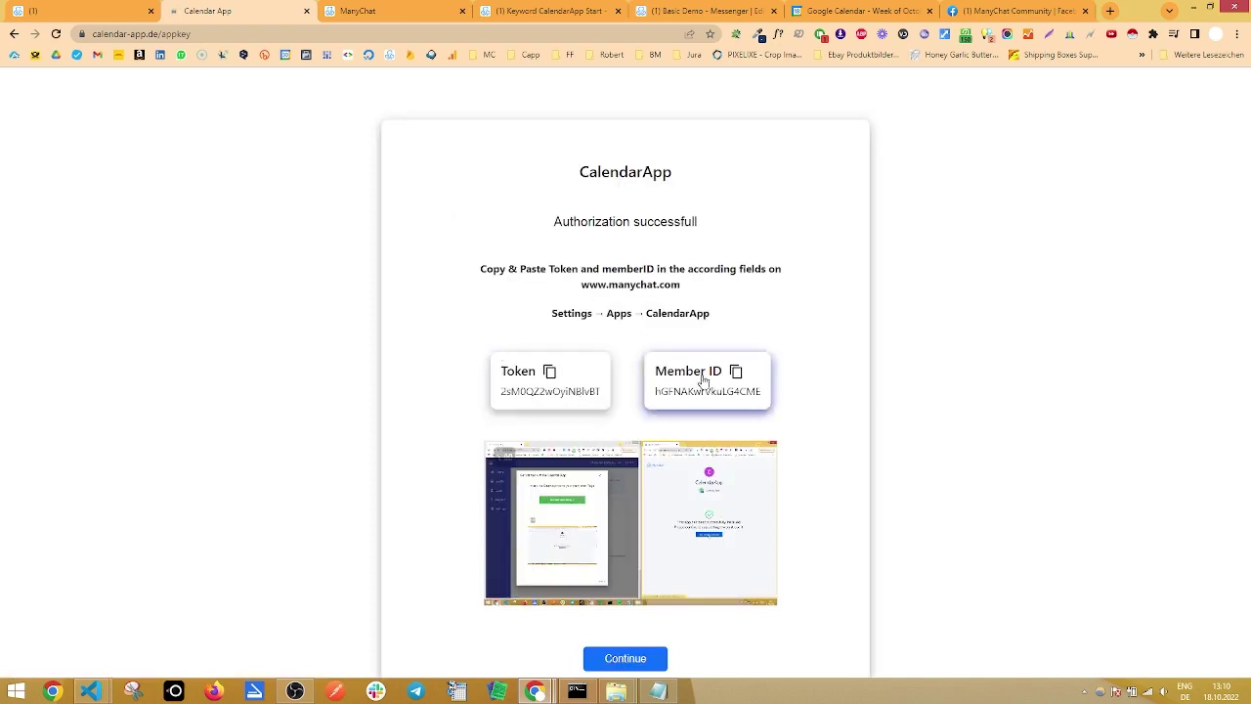
Replace ManyChat's API Token field with the new token copied from CalendarApp.
left_click(559, 391)
left_click(40, 11)
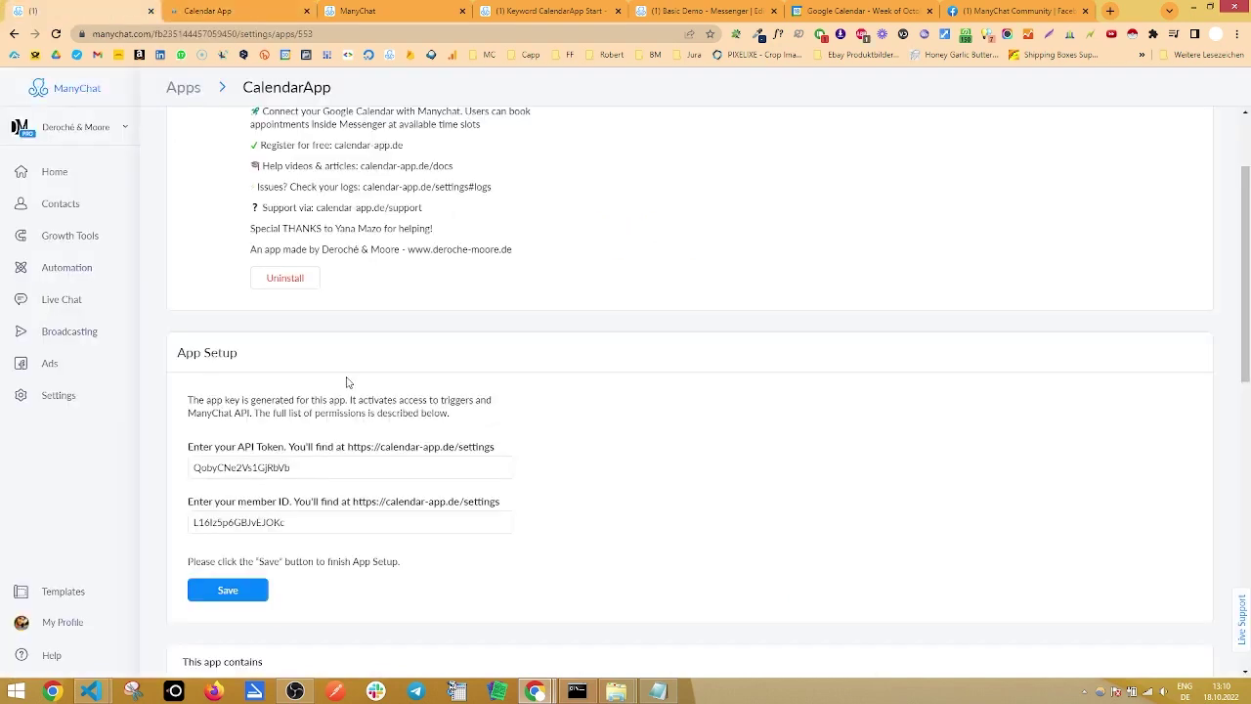
left_click(342, 466)
key("ctrl+a")
key("ctrl+v")
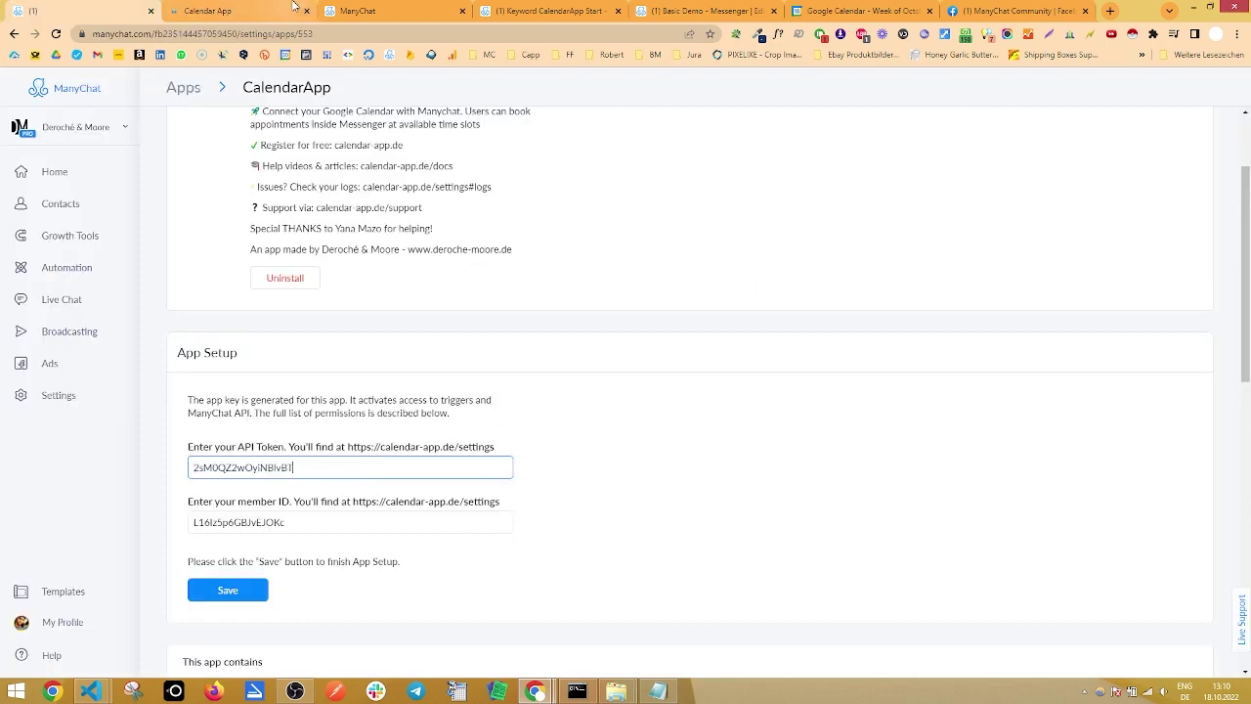
Replace the member ID field with CalendarApp's new Member ID and save the app setup.
left_click(244, 11)
left_click(691, 379)
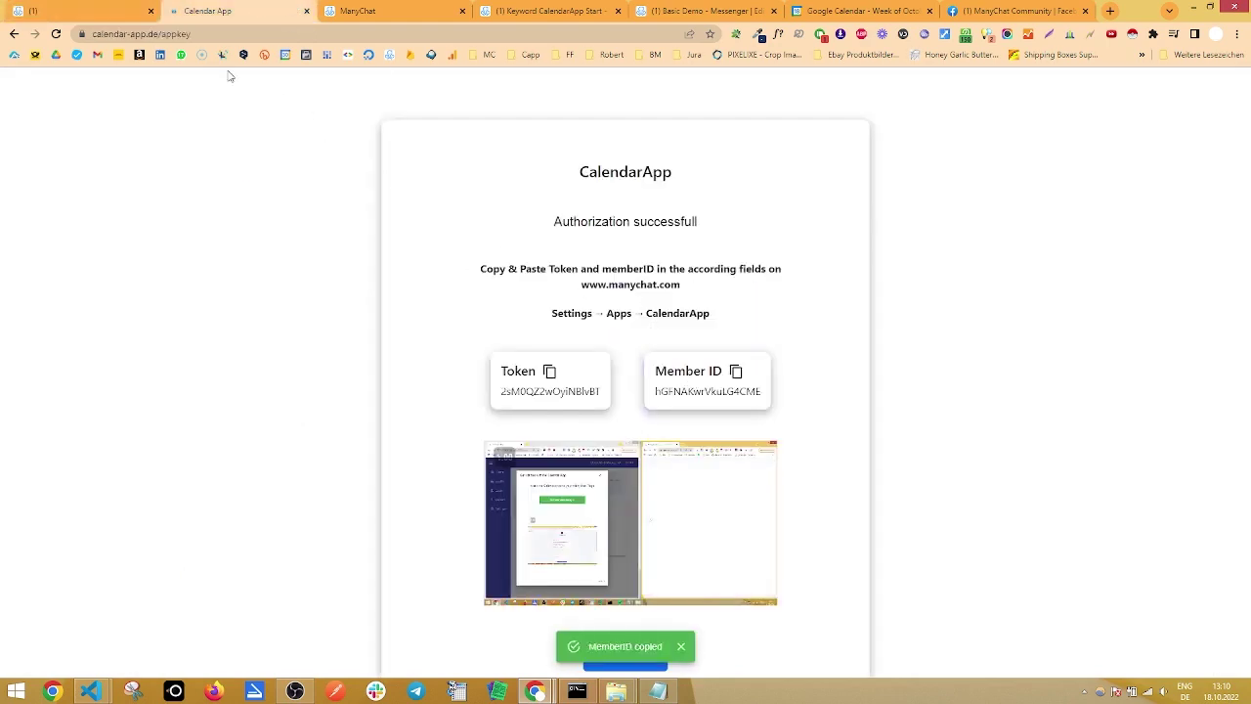
left_click(81, 12)
left_click(379, 522)
key("ctrl+a")
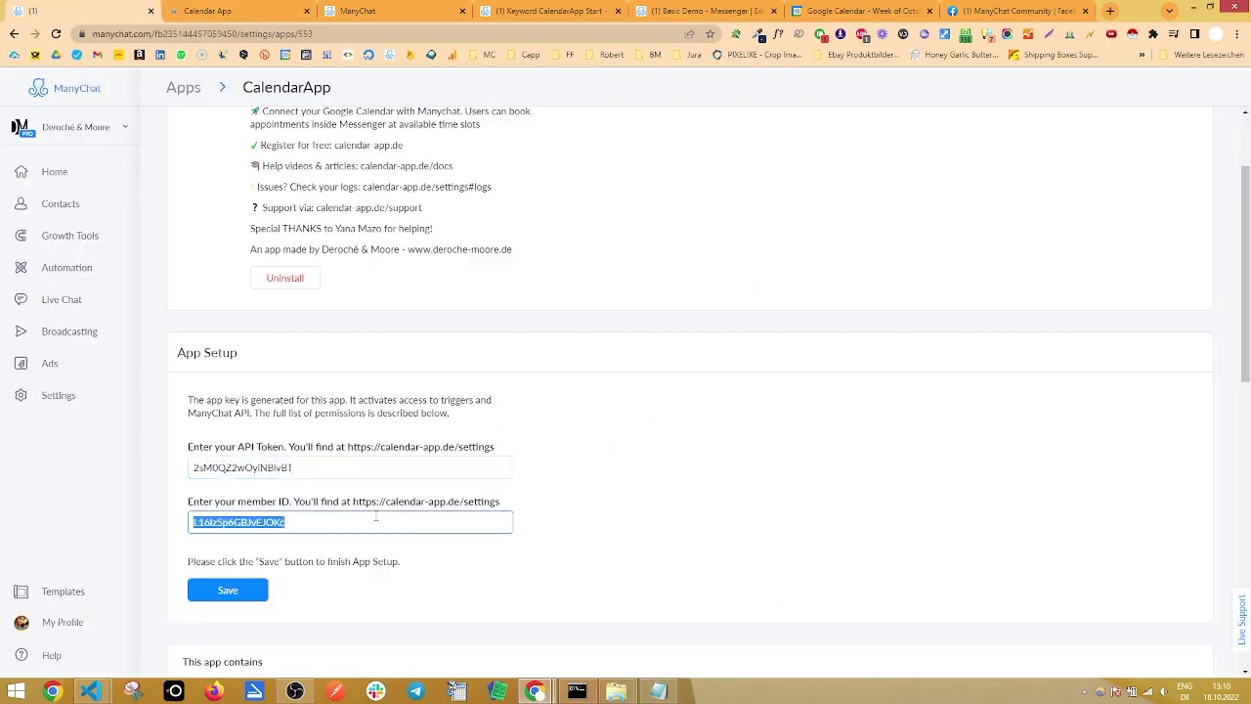
key("ctrl+v")
left_click(233, 595)
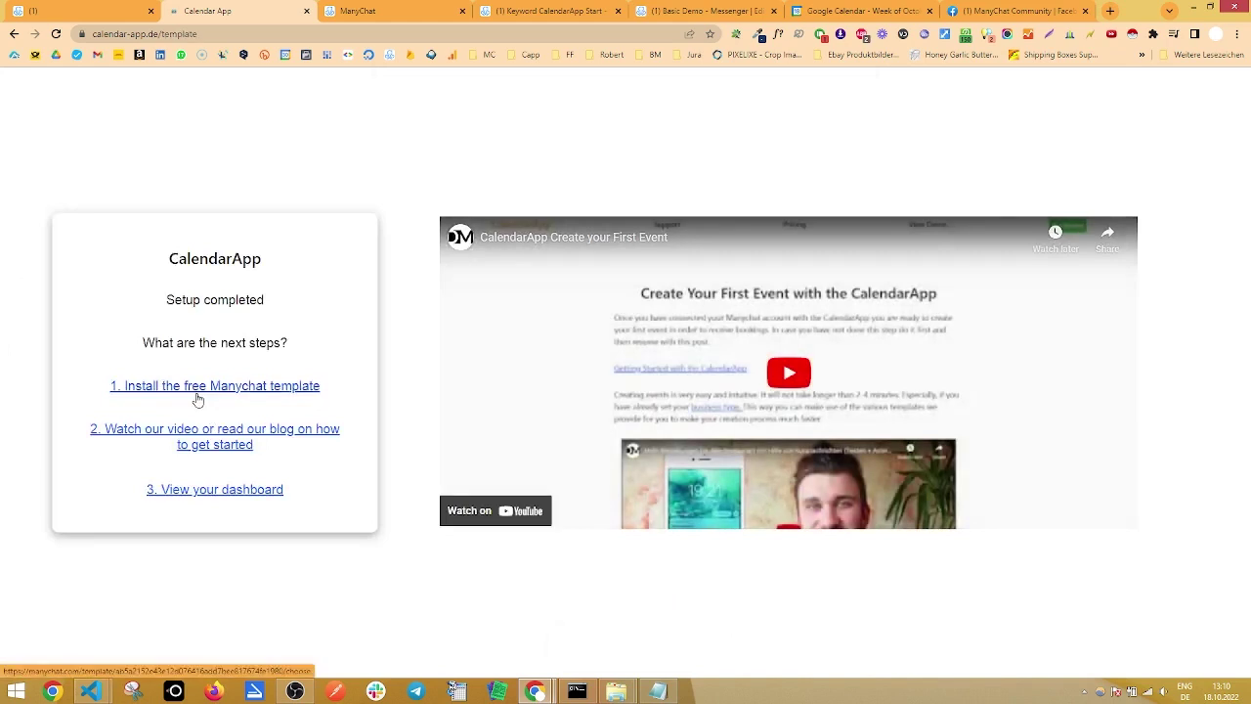
Install the CalendarApp - Stater Kit template on Deroché & Moore, then return to CalendarApp.
left_click(370, 15)
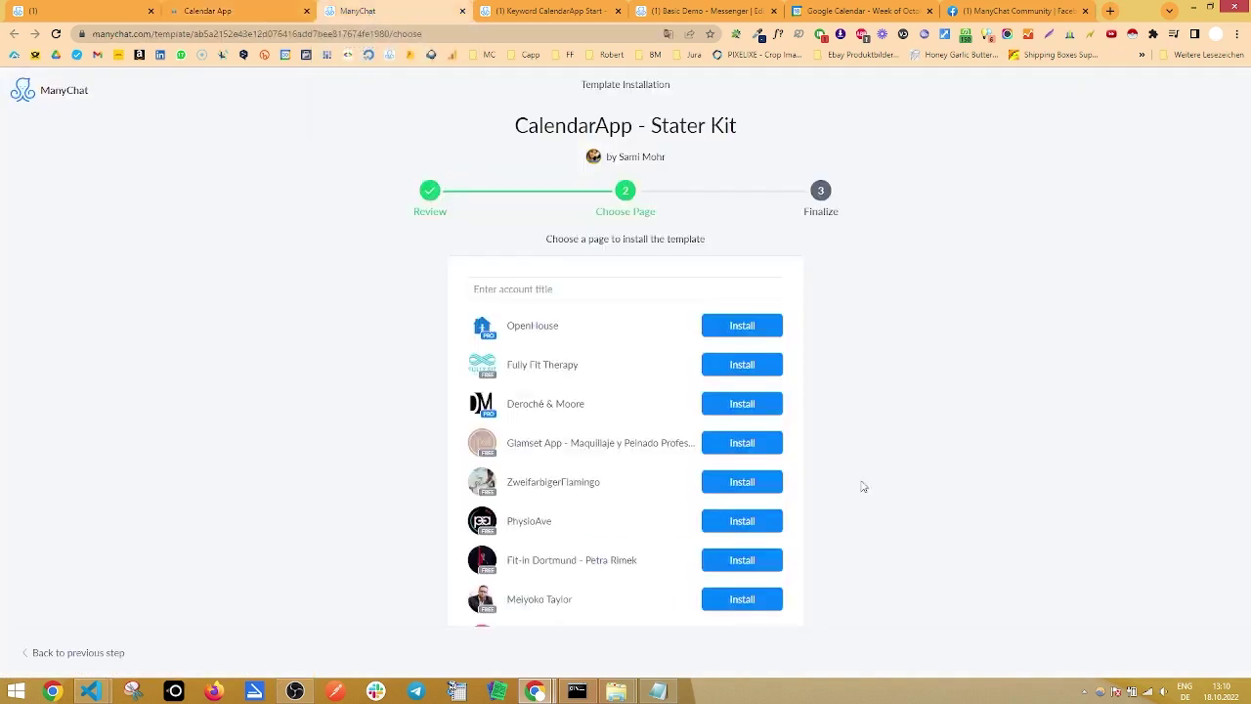
left_click(742, 411)
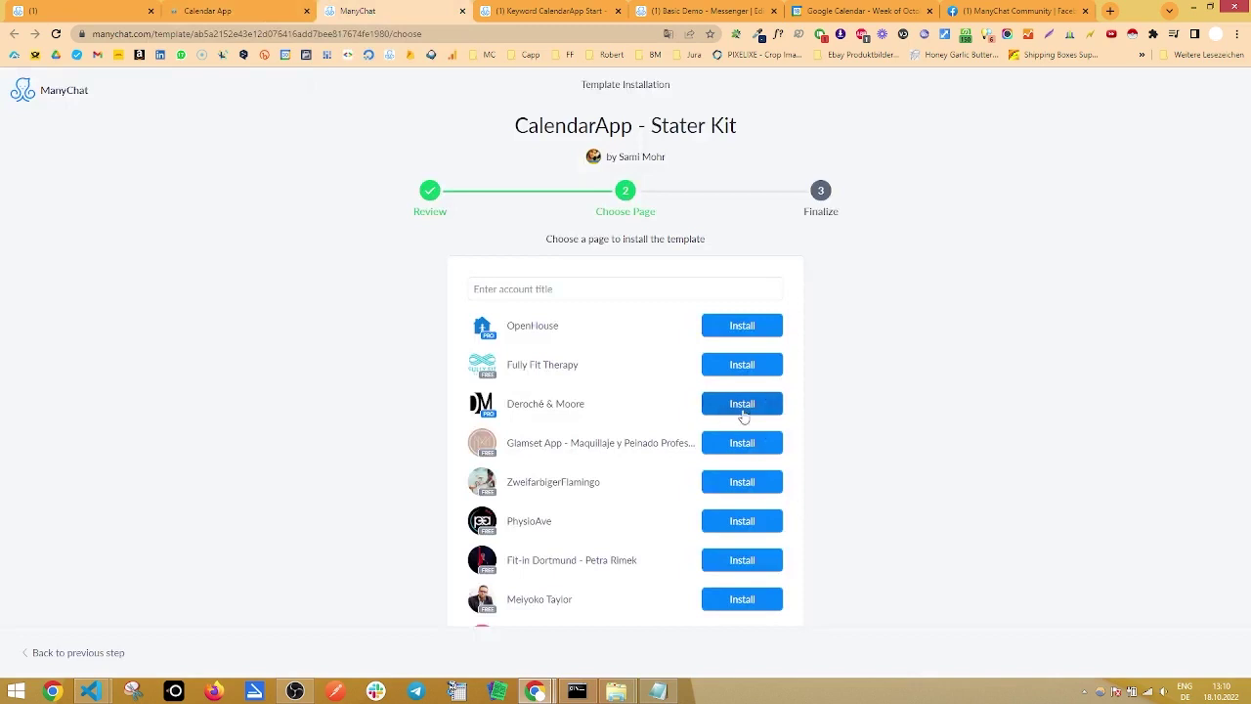
key("ctrl+Page_Up")
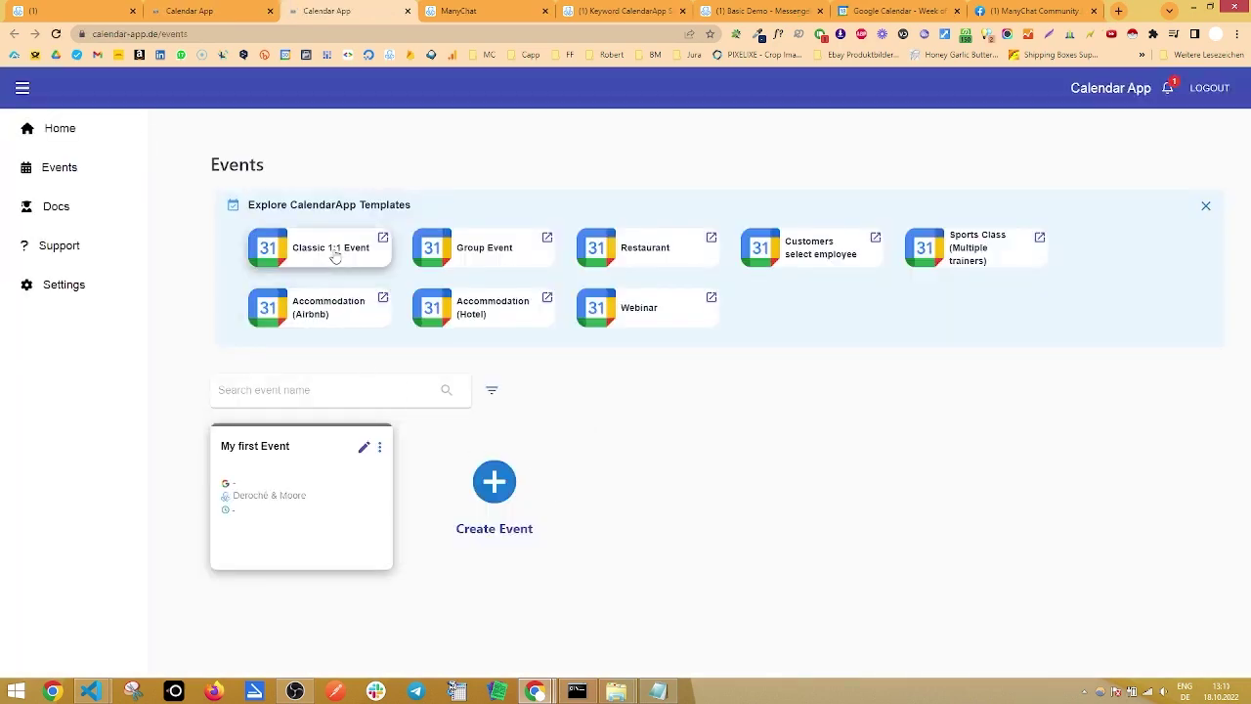
Create an event from the Classic 1:1 Event template and open its demo flow via Edit Demo Flow.
left_click(334, 252)
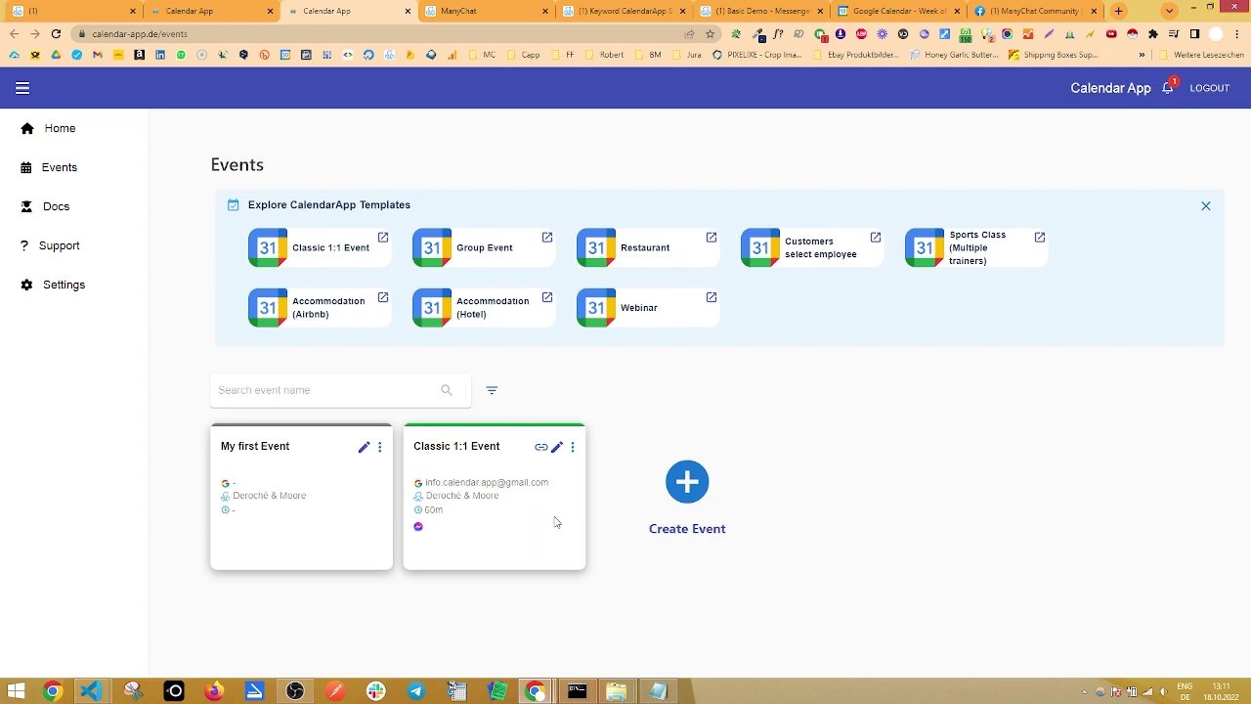
left_click(573, 448)
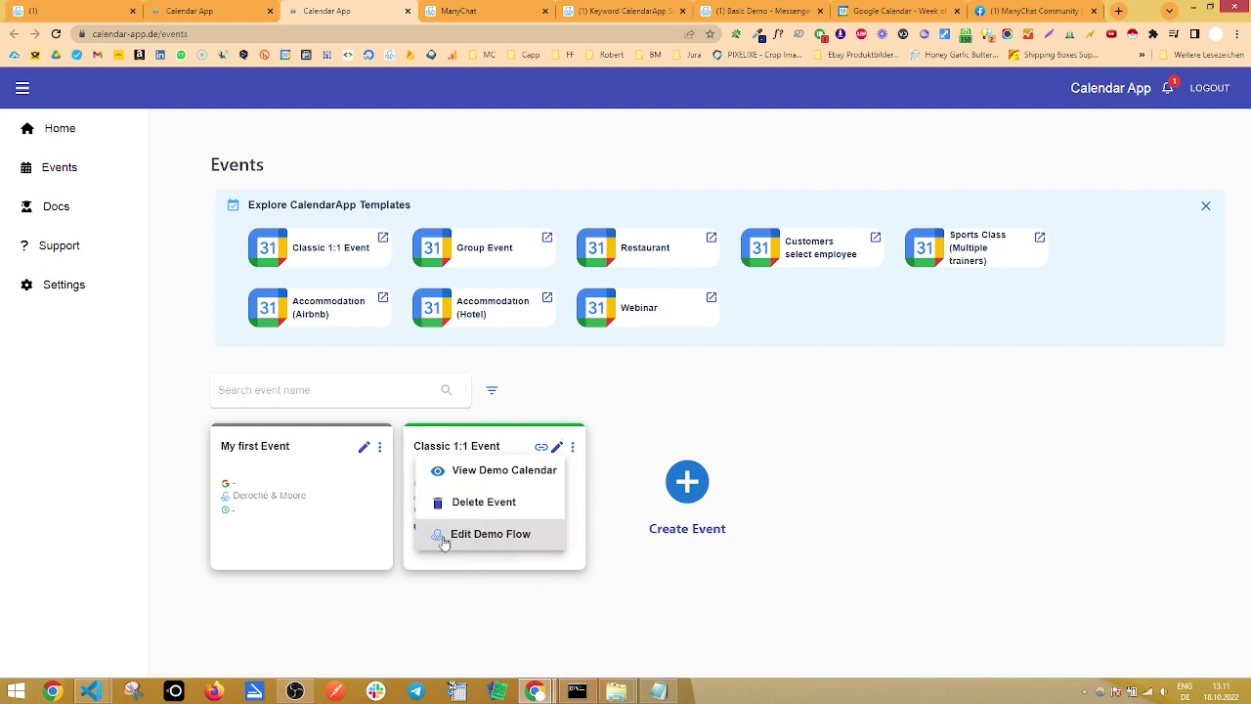
left_click(489, 534)
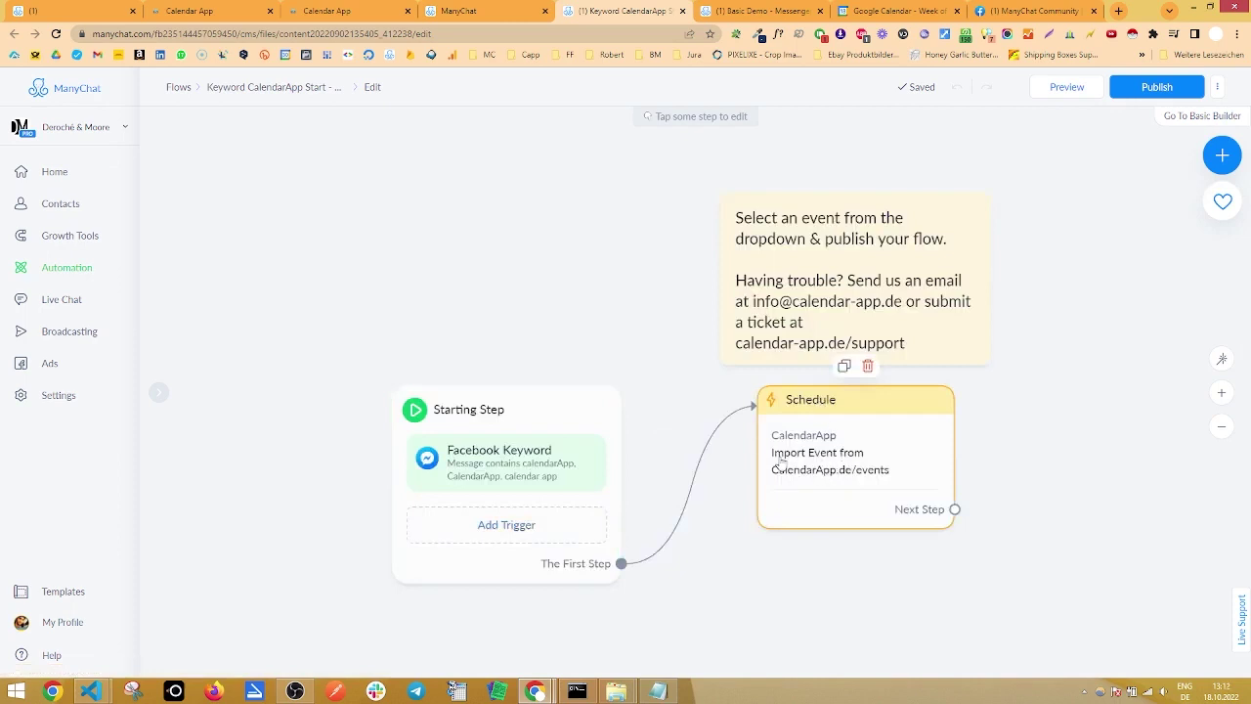
Set the Schedule step's CalendarApp action to 'Classic 1:1 Event - Schedule (Messenger)' and save.
left_click(855, 473)
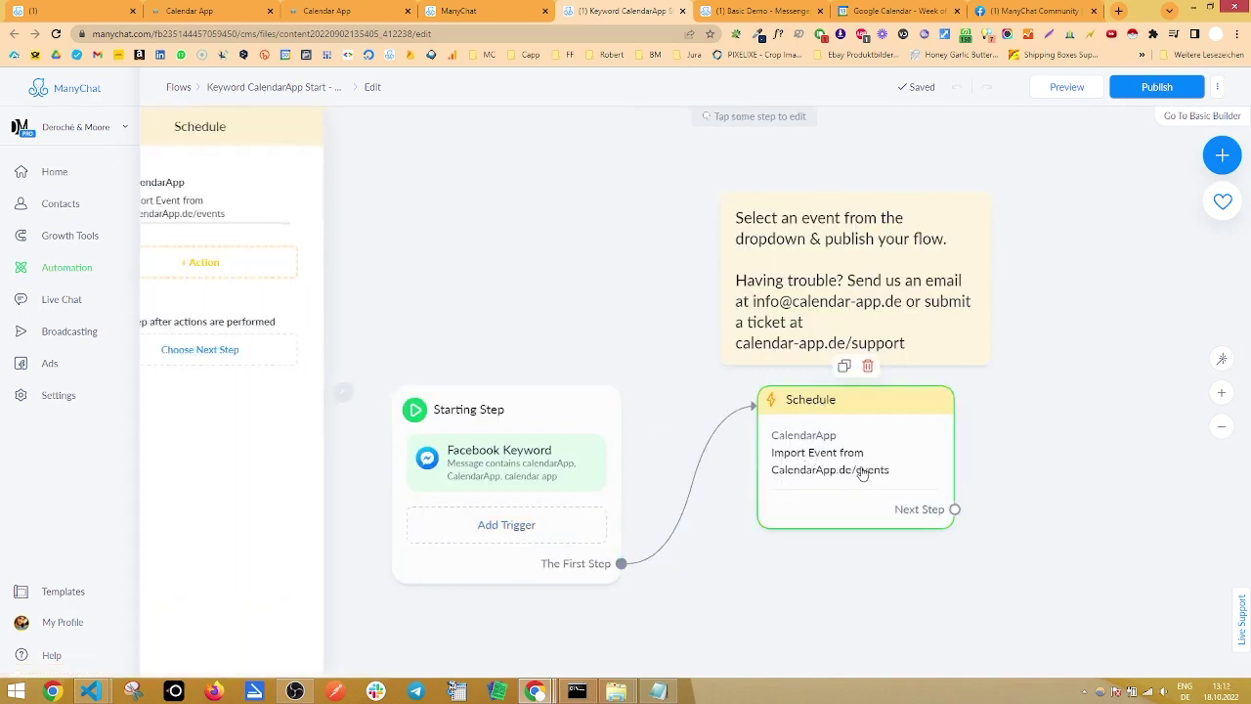
left_click(241, 212)
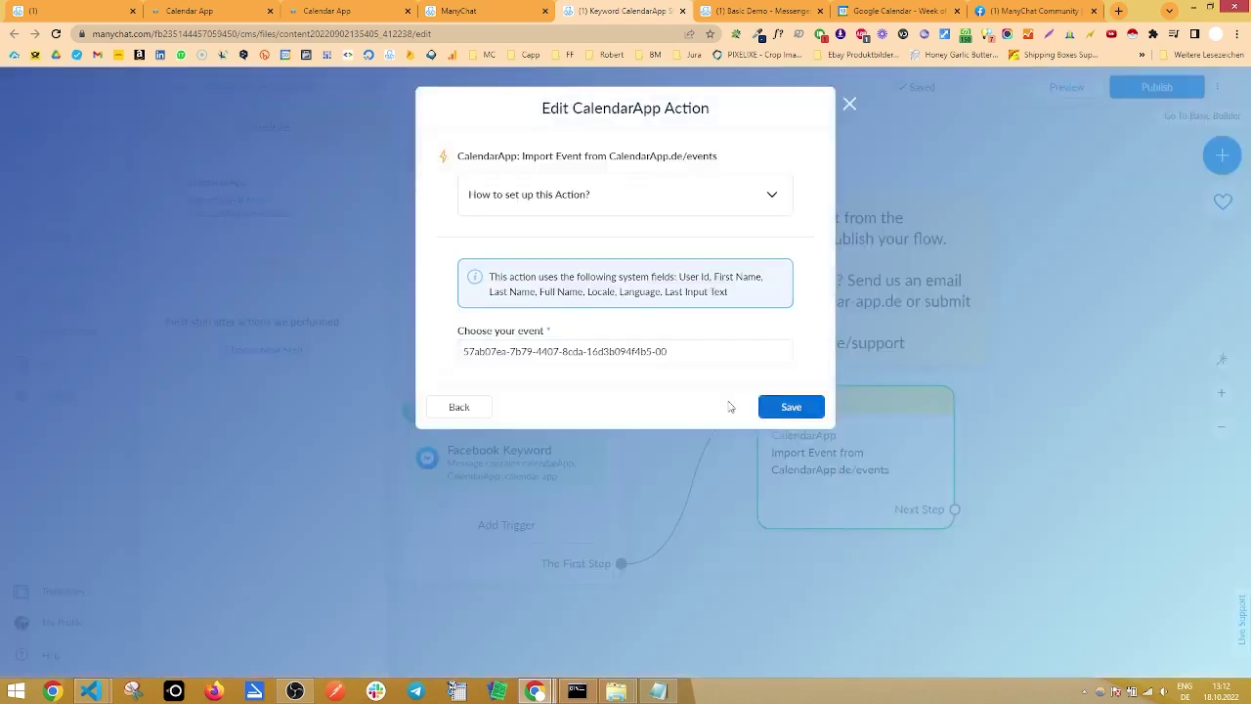
left_click(727, 351)
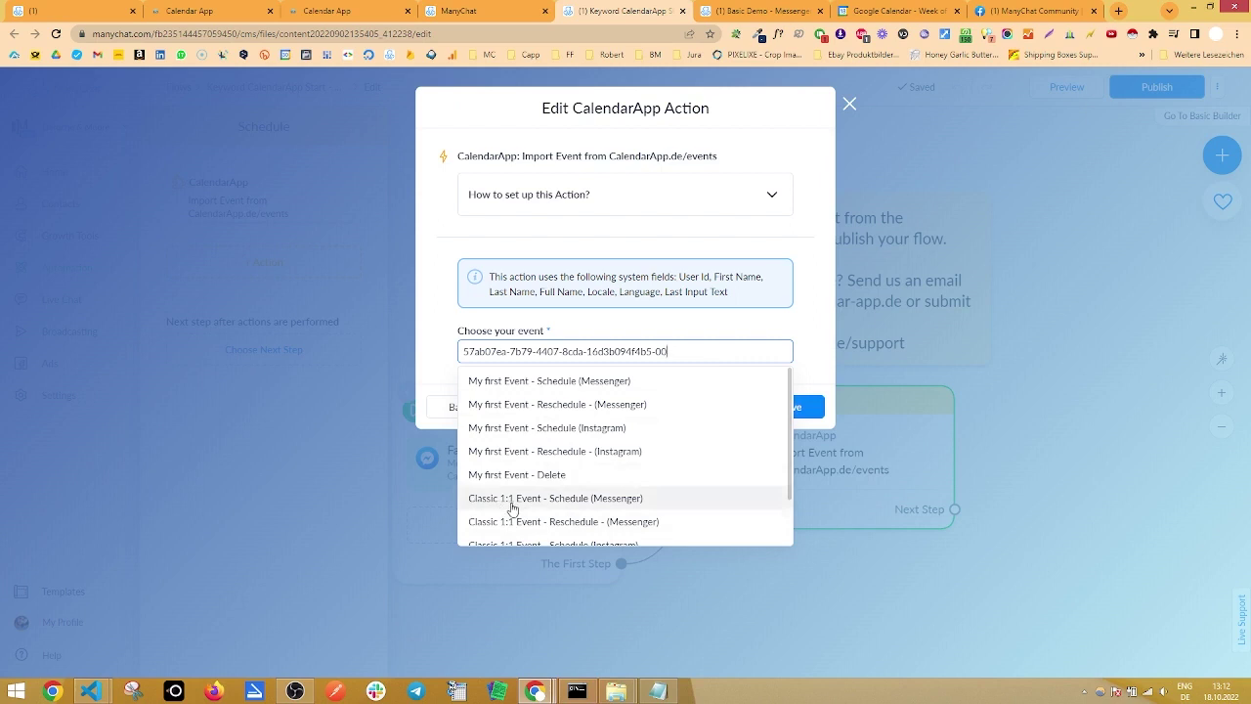
left_click(572, 500)
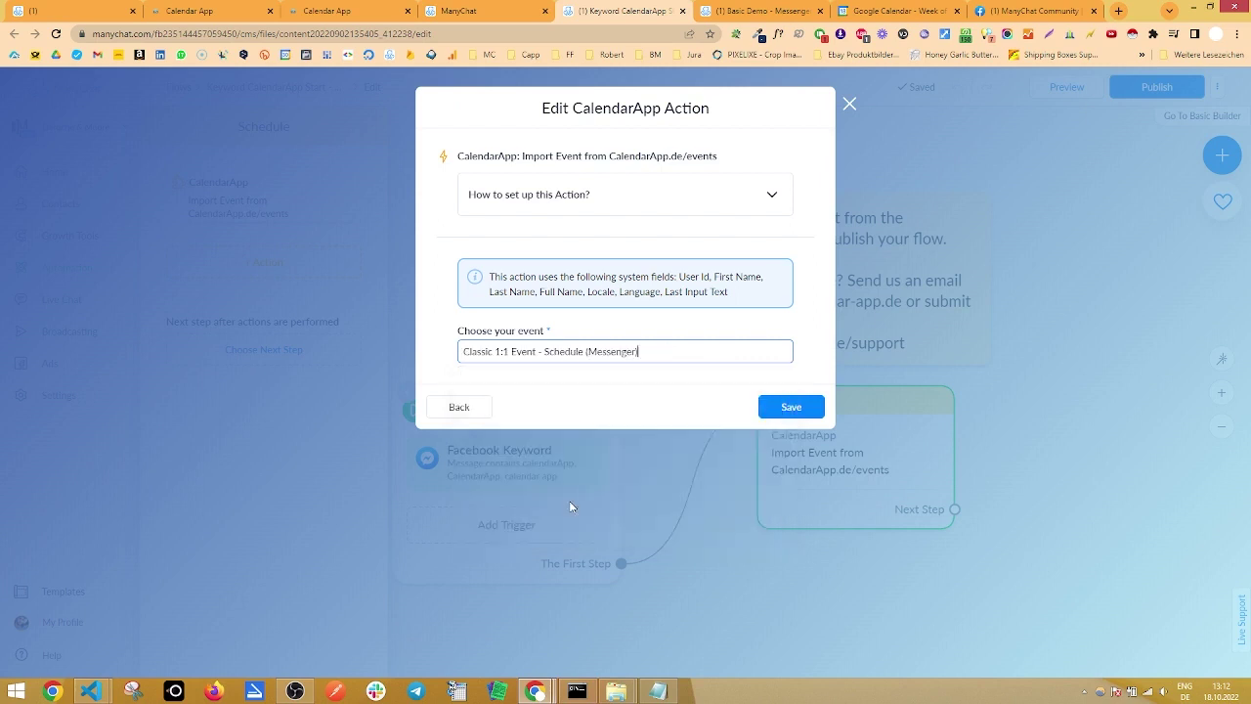
left_click(767, 412)
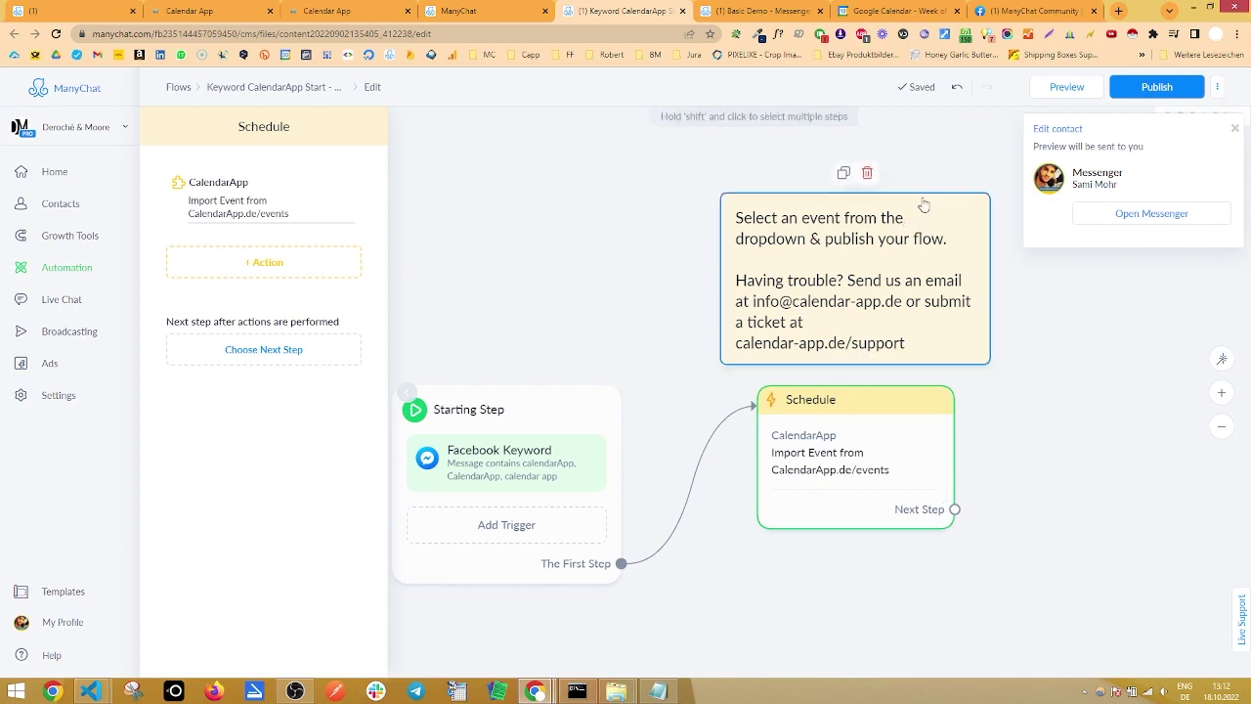
Book an appointment for Wednesday 19.10.2022 at 00:00 and return to the Messenger chat.
left_click(1034, 10)
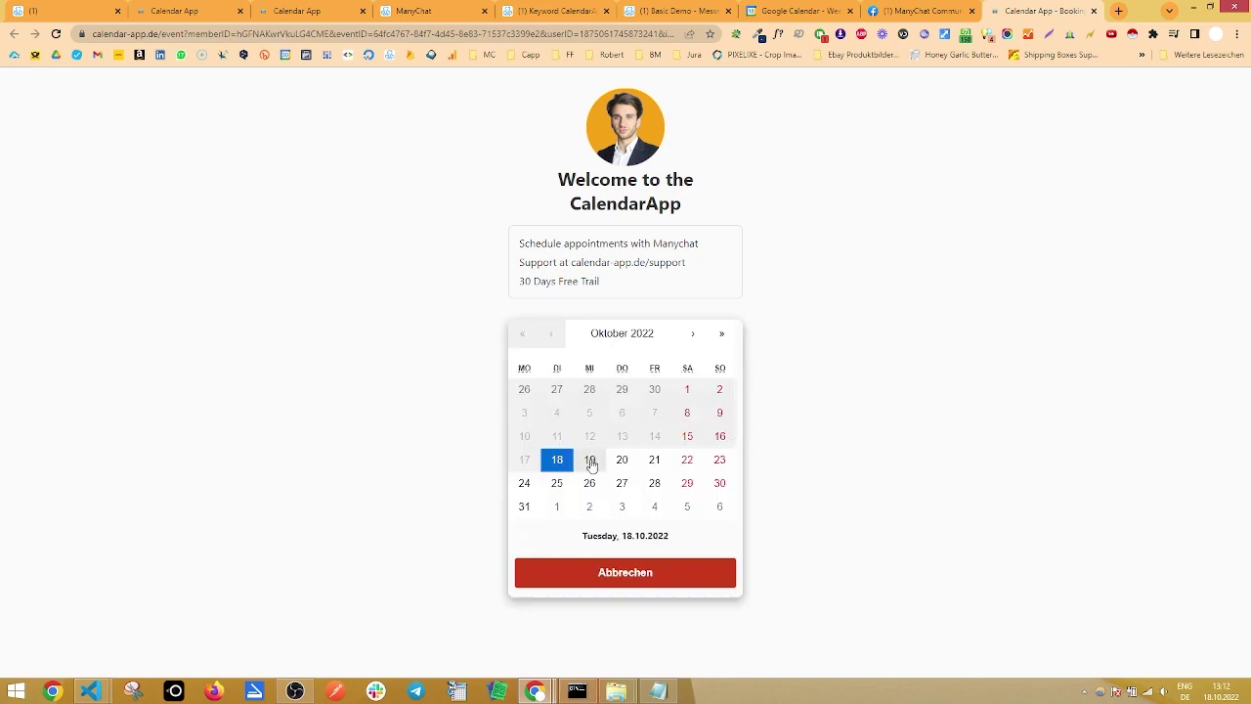
left_click(589, 459)
scroll(686, 418, "down", 1)
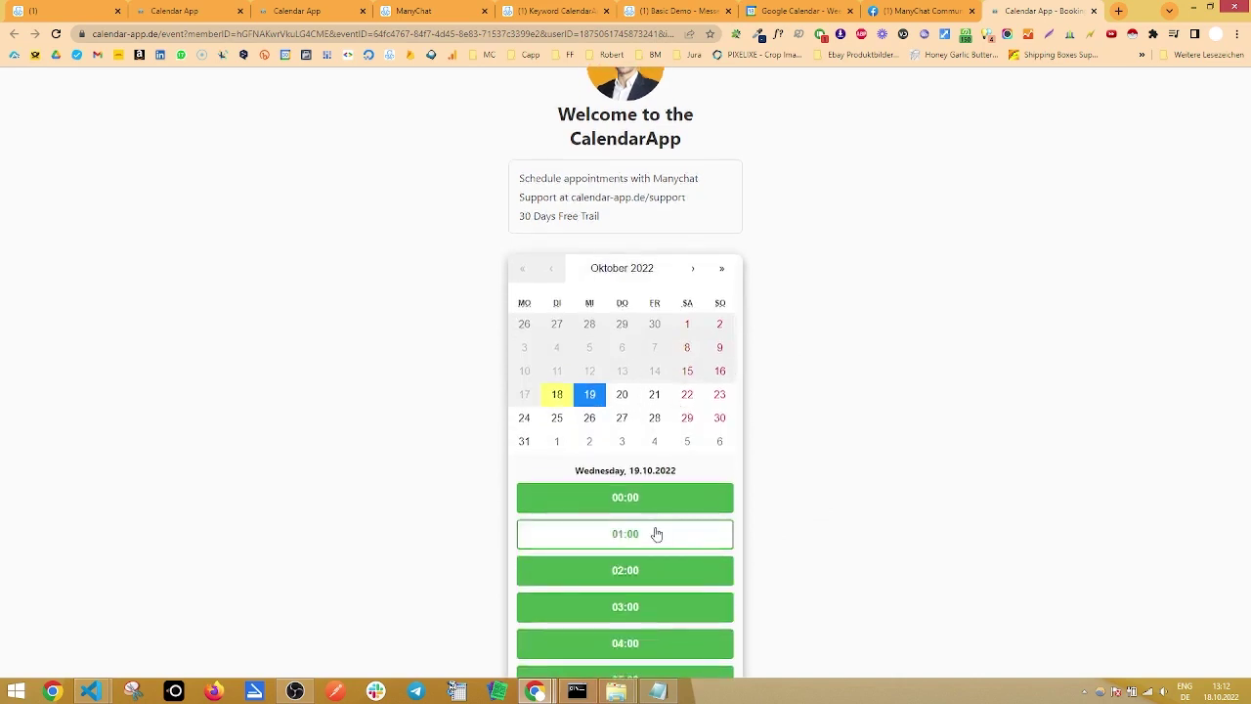
left_click(626, 506)
left_click(706, 497)
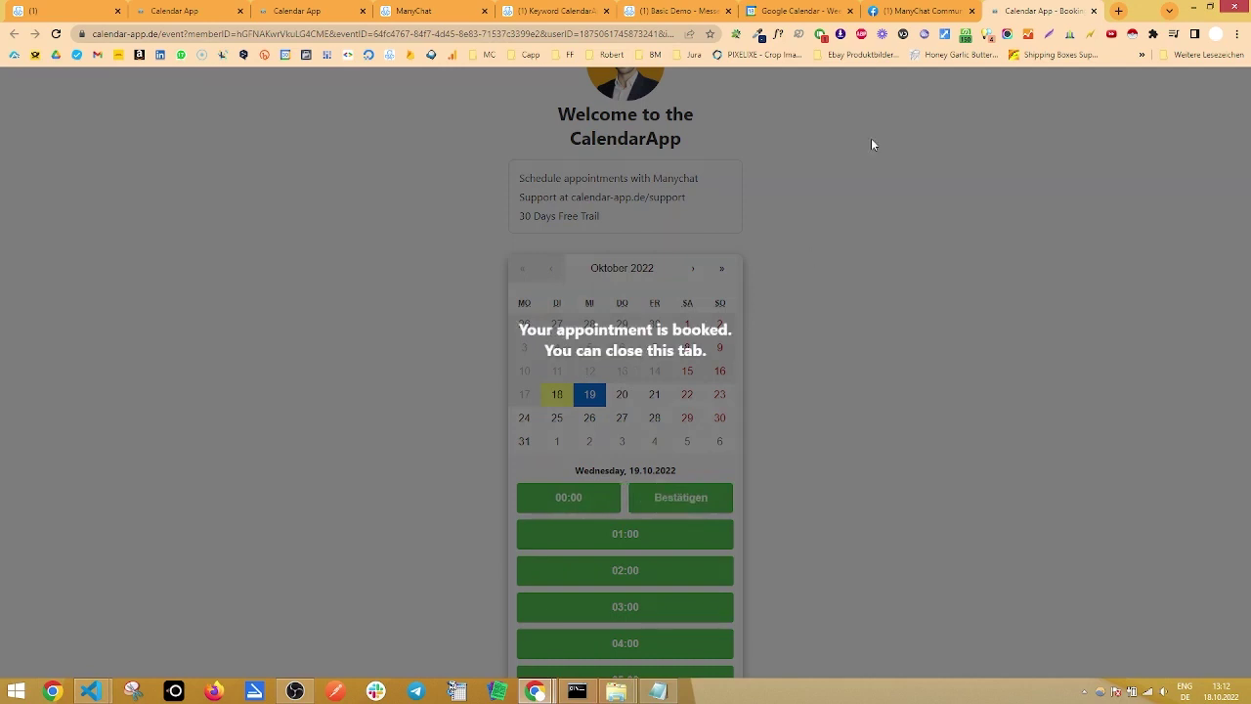
left_click(918, 11)
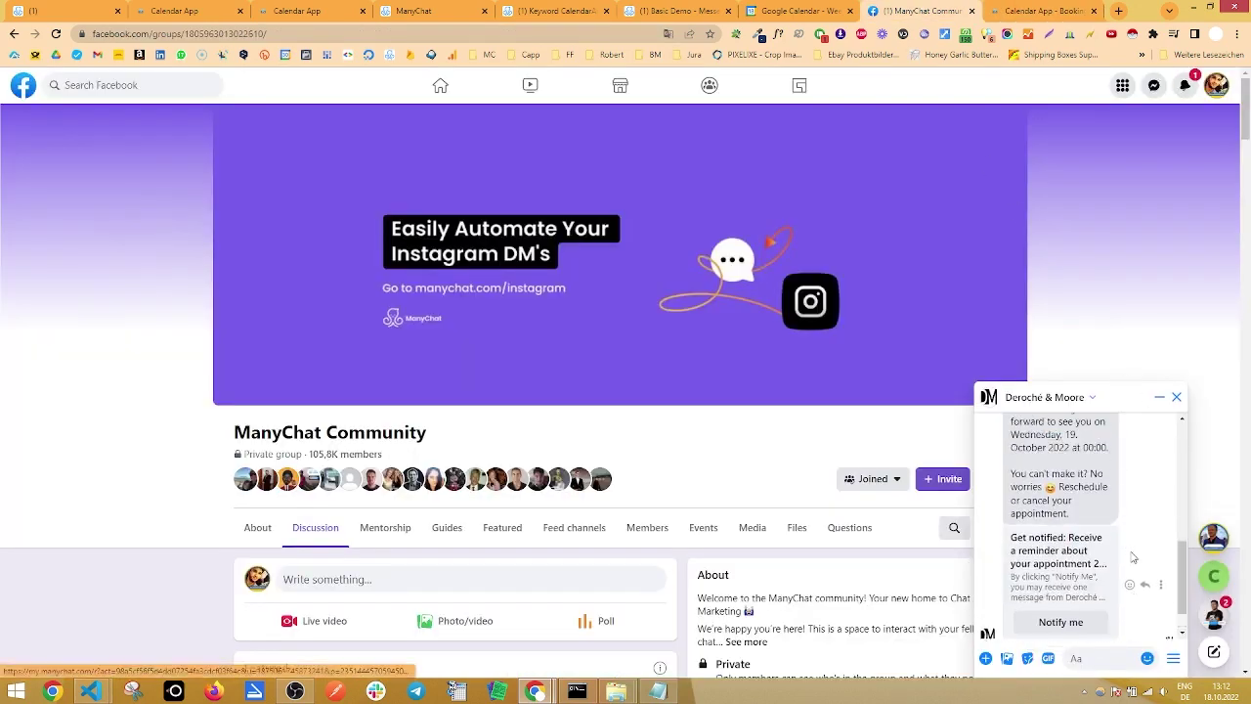
Review the Messenger confirmation for 19 October 2022, 00:00, with its Reschedule/Cancel options.
scroll(1133, 557, "up", 2)
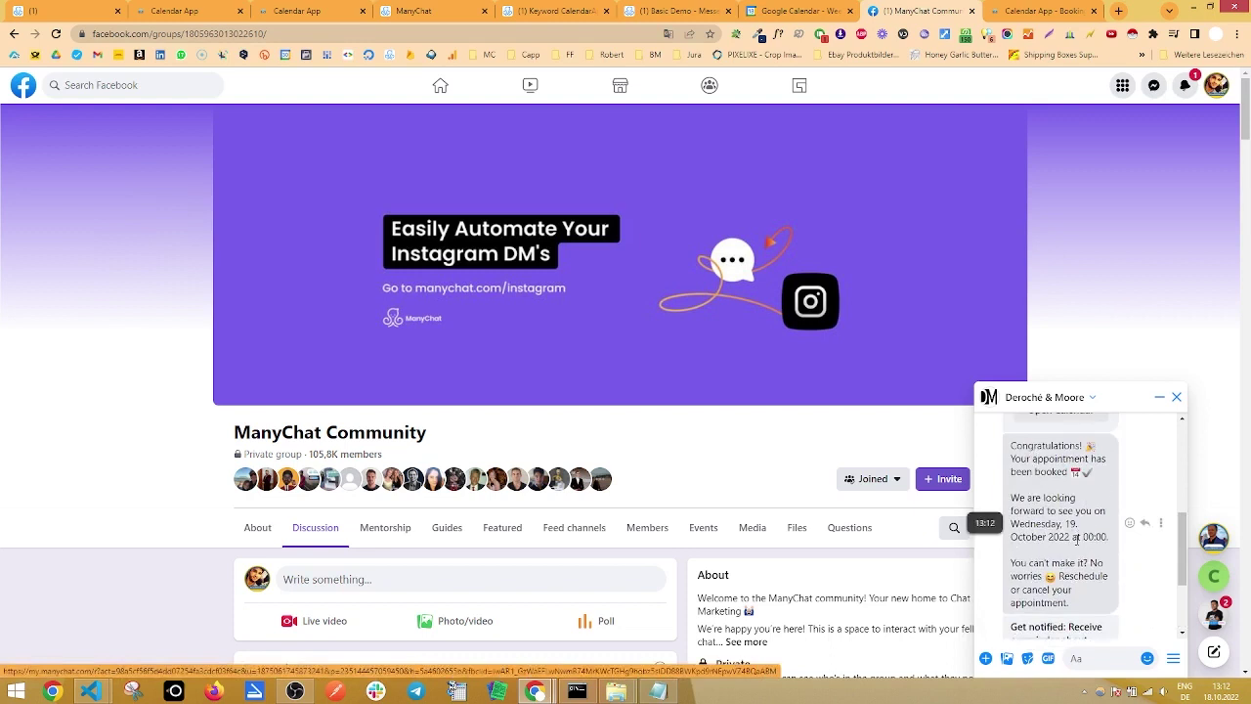
left_click_drag(1053, 521, 1093, 537)
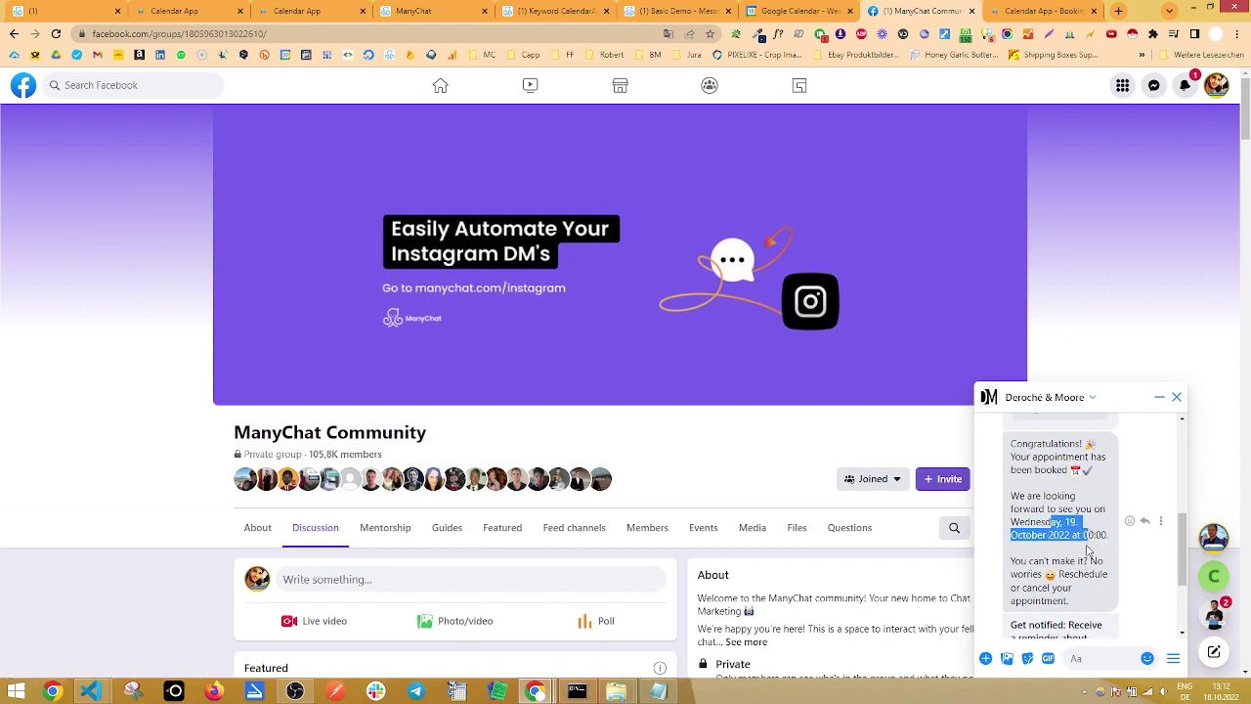
scroll(1092, 599, "down", 2)
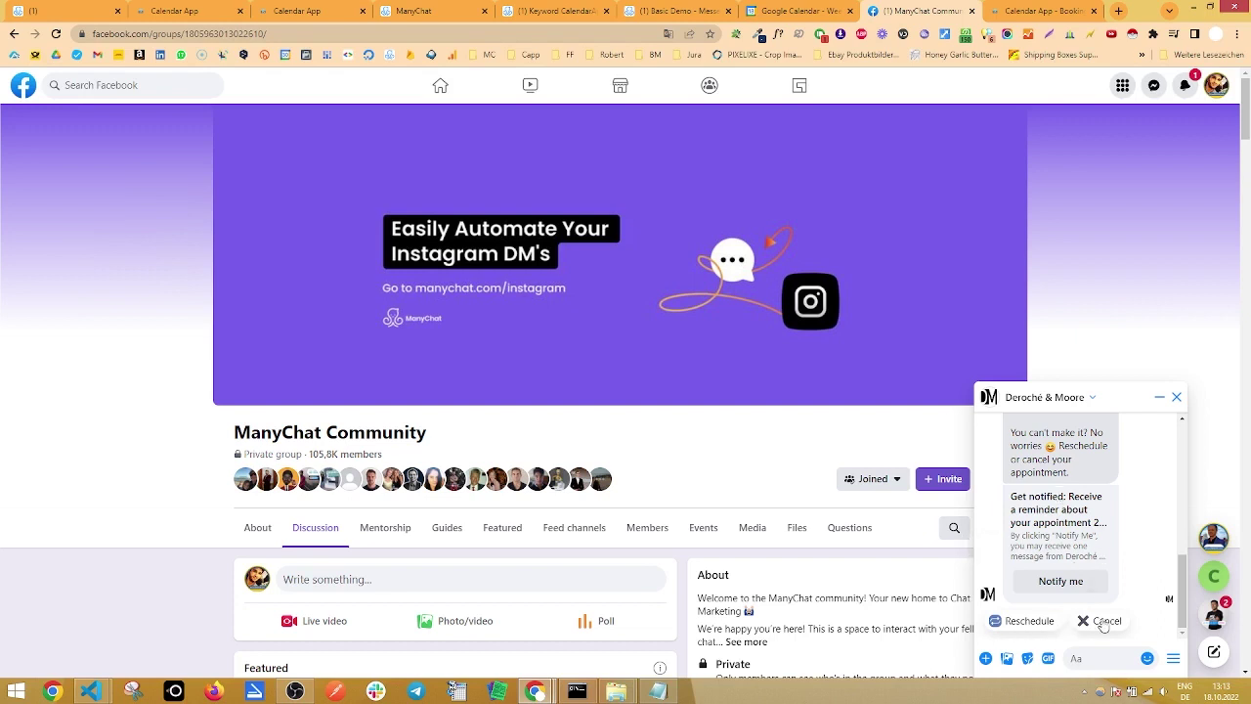
left_click(811, 11)
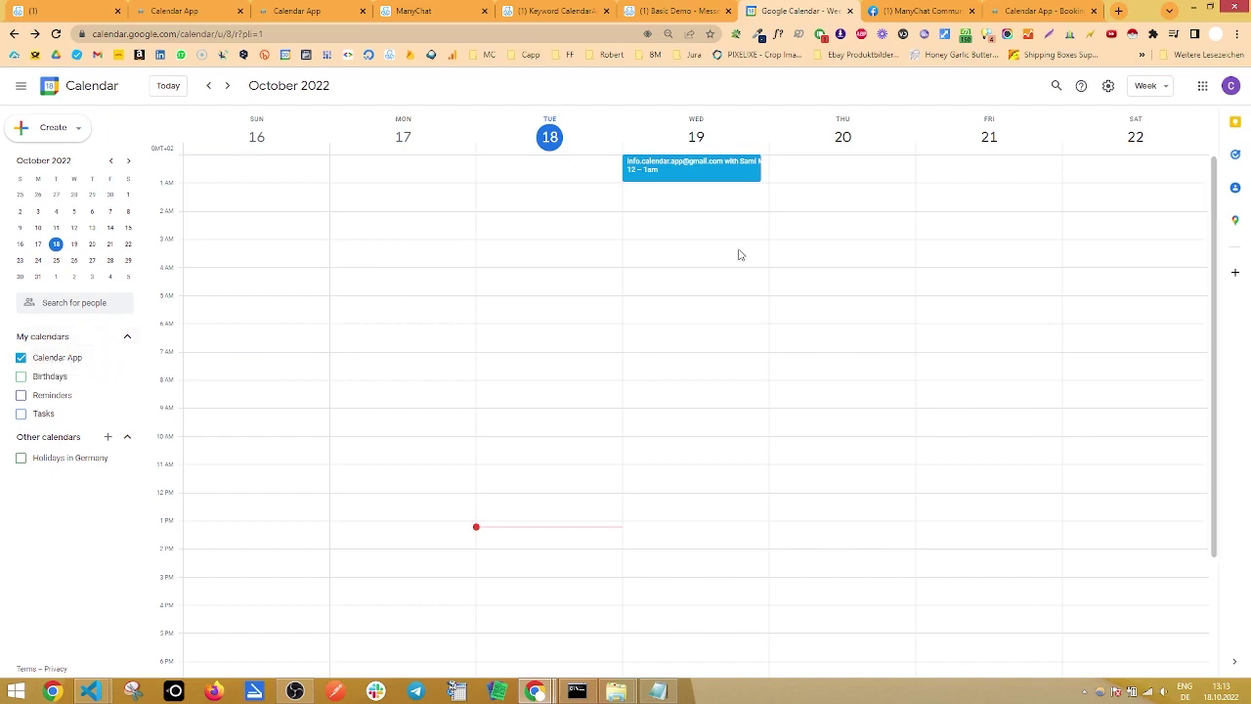
View and close the details of the Wednesday, October 19, 12–1 AM appointment.
left_click(700, 175)
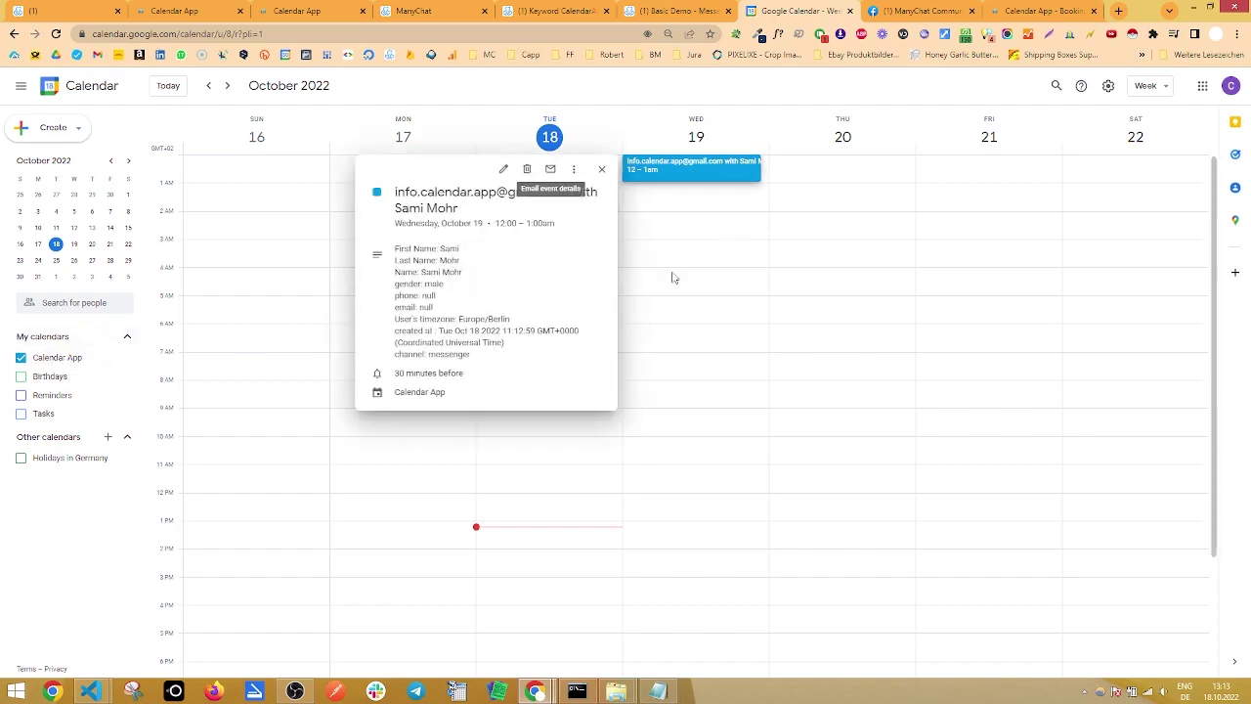
left_click(768, 260)
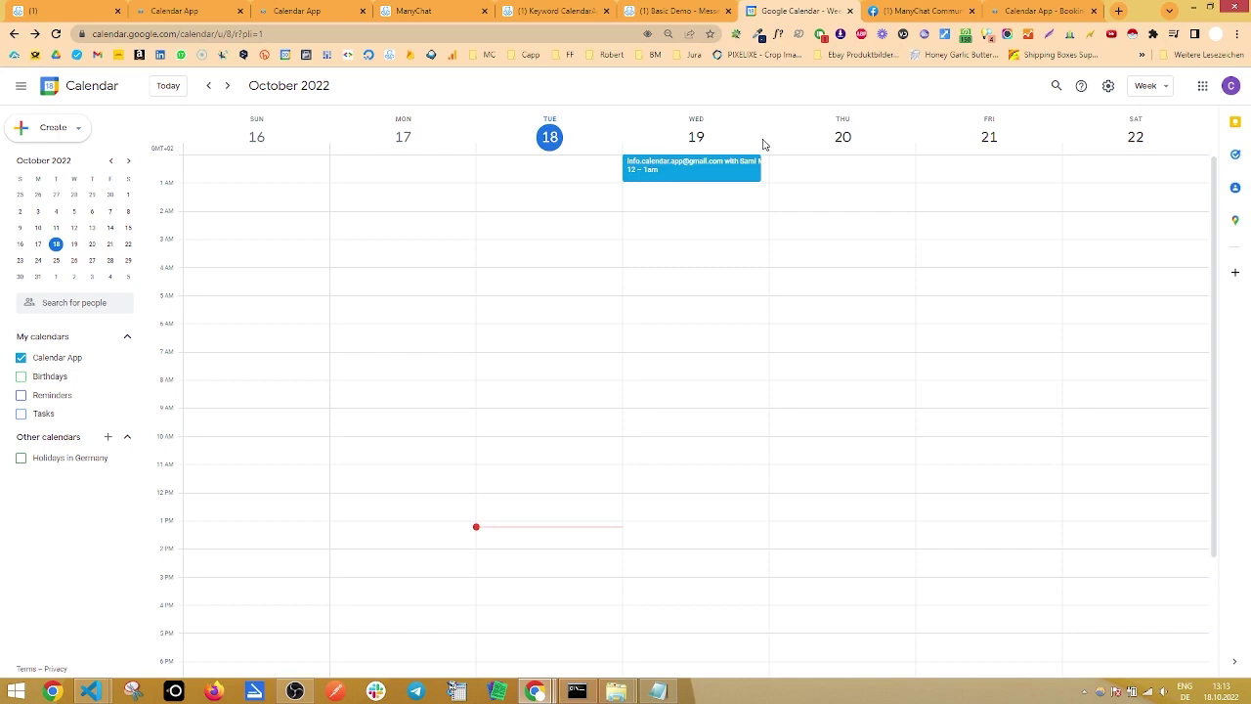
left_click(672, 6)
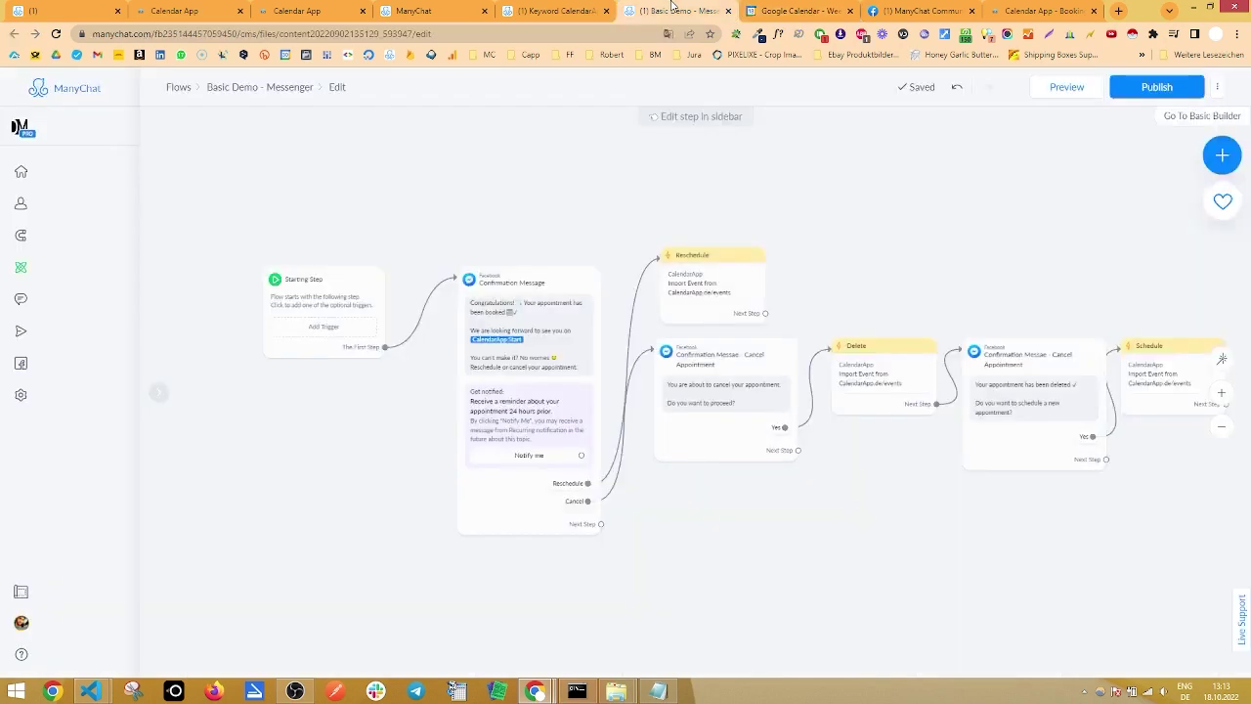
left_click(553, 10)
left_click(435, 10)
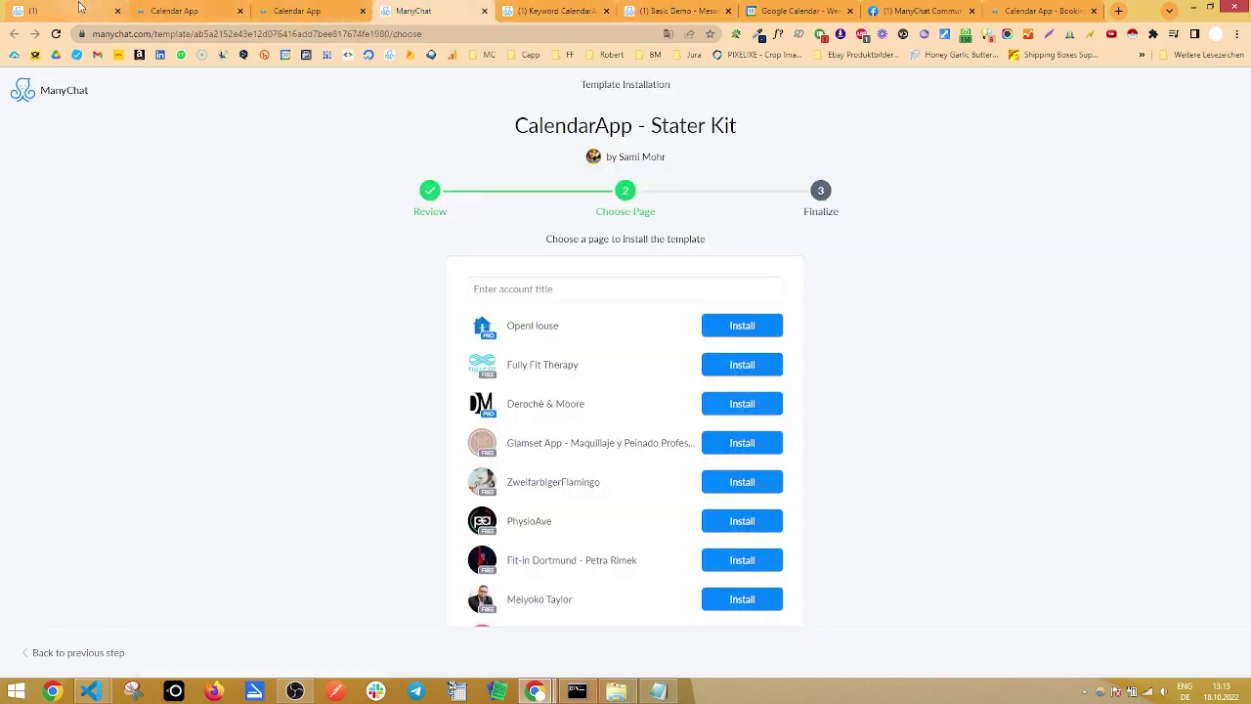
left_click(297, 11)
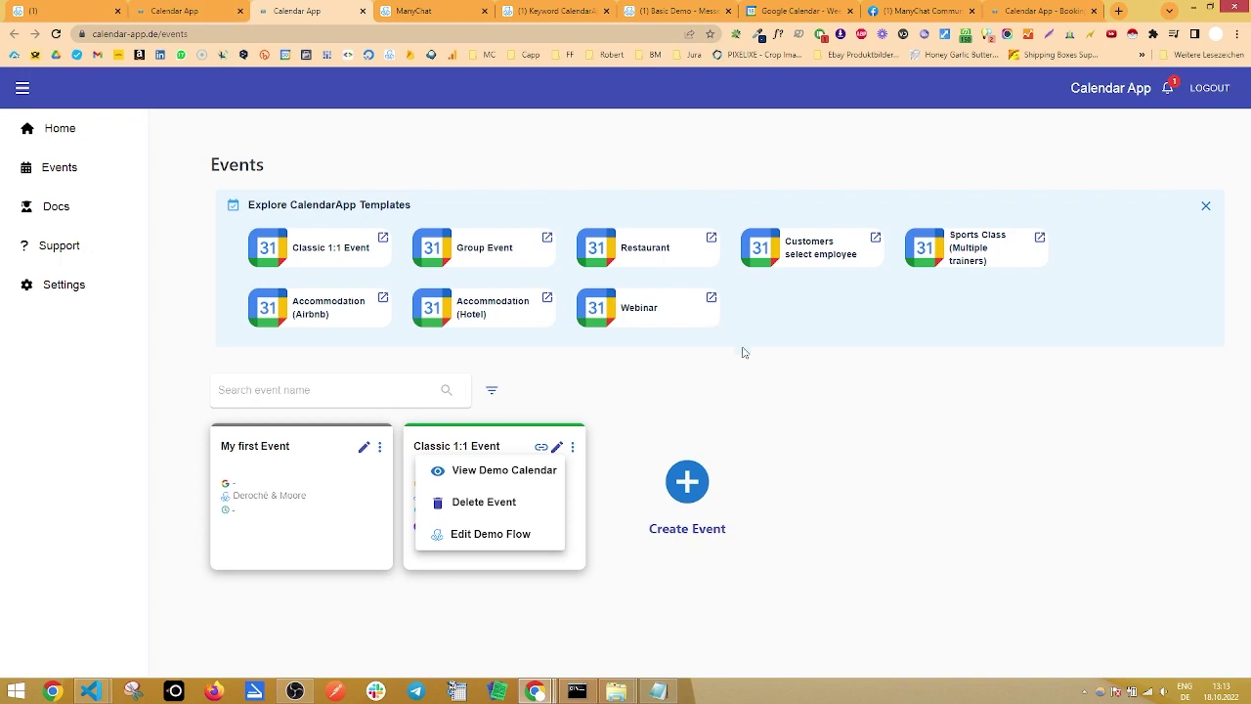
left_click(756, 378)
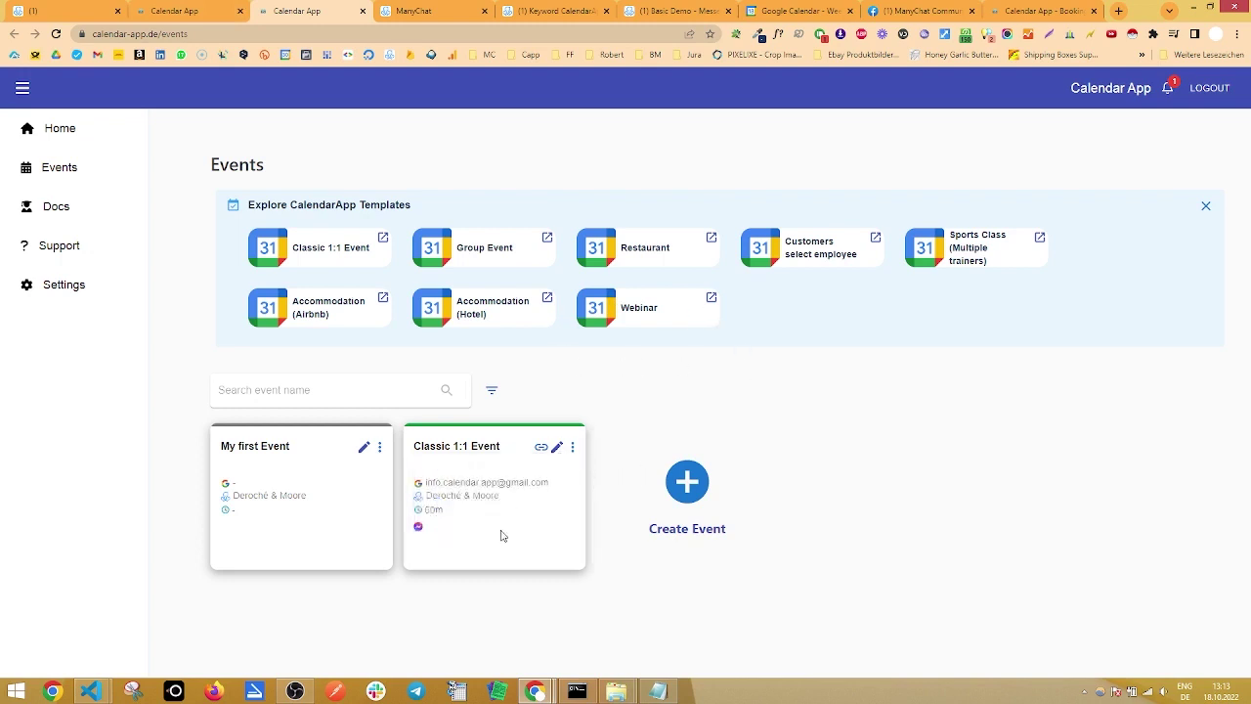
left_click(556, 447)
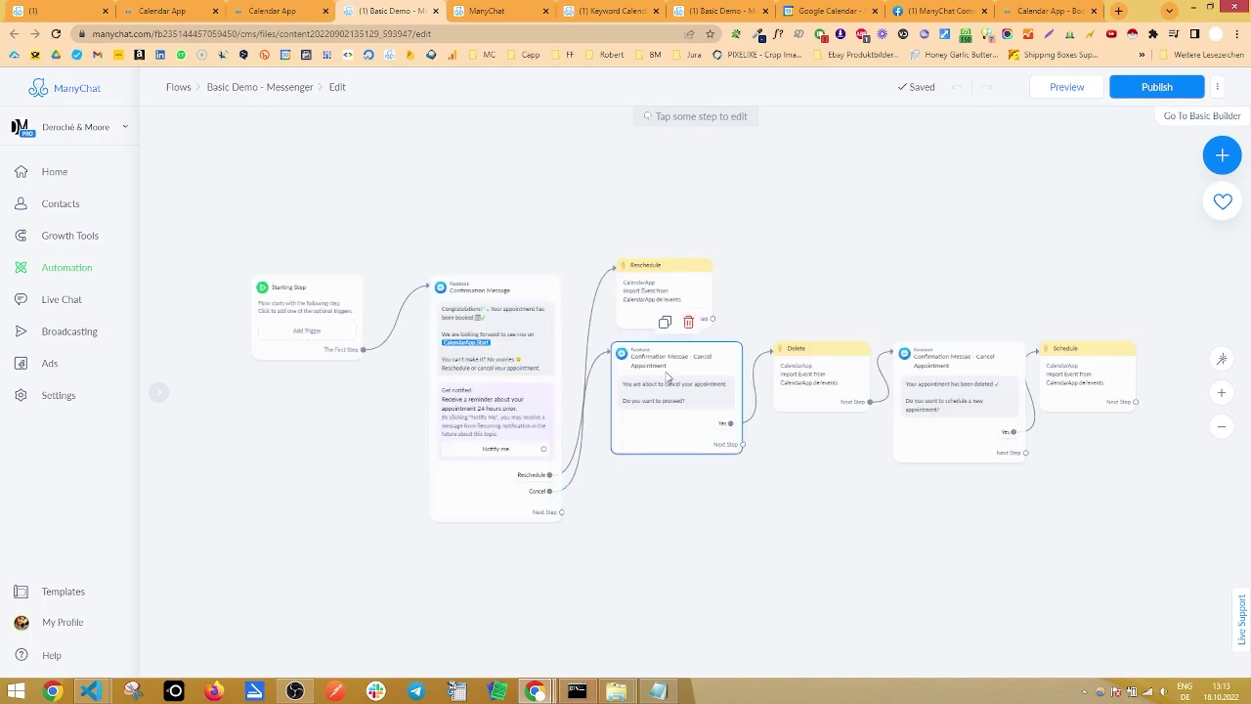
scroll(687, 311, "up", 1)
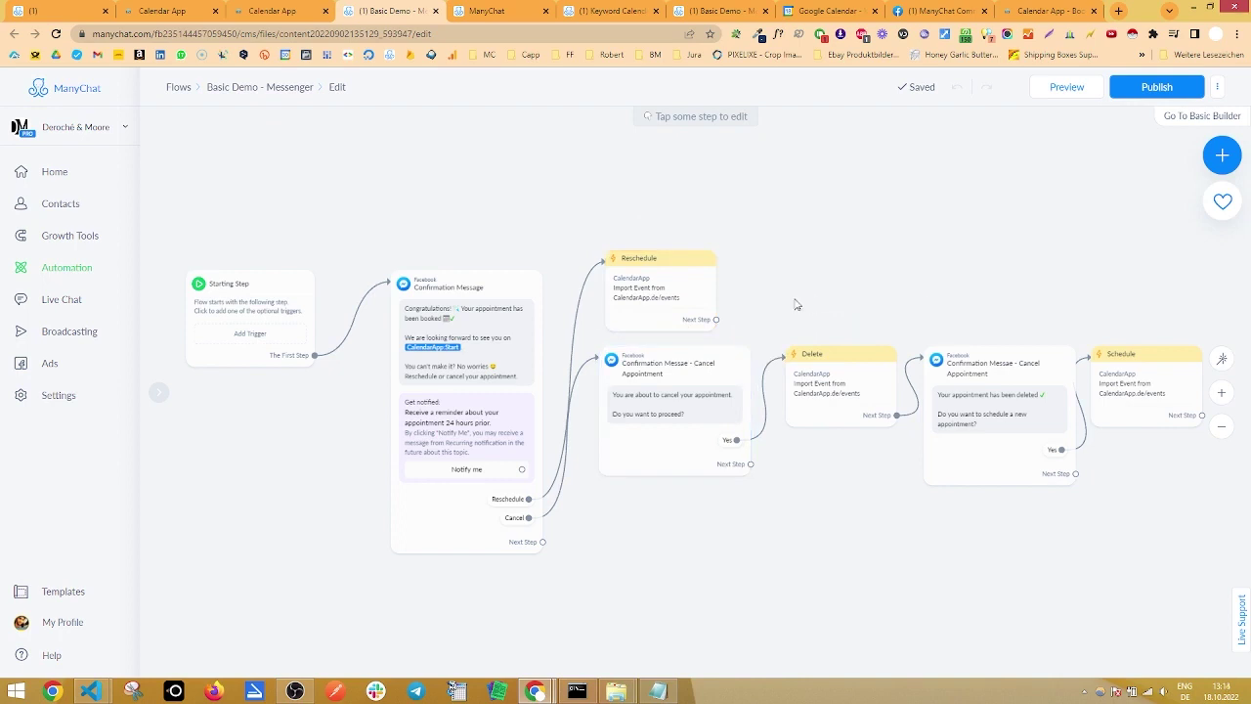
Link the Reschedule step's action to 'Classic 1:1 Event - Reschedule - (Messenger)' and save.
left_click_drag(825, 289, 831, 309)
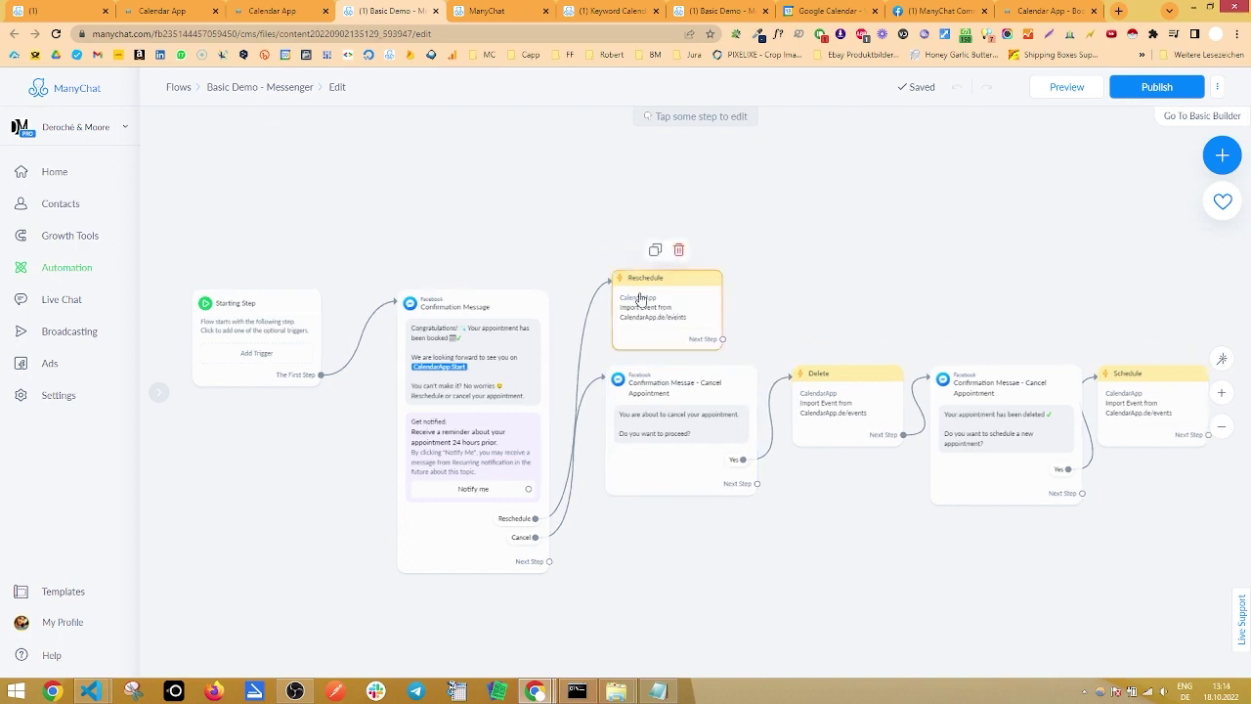
left_click(640, 325)
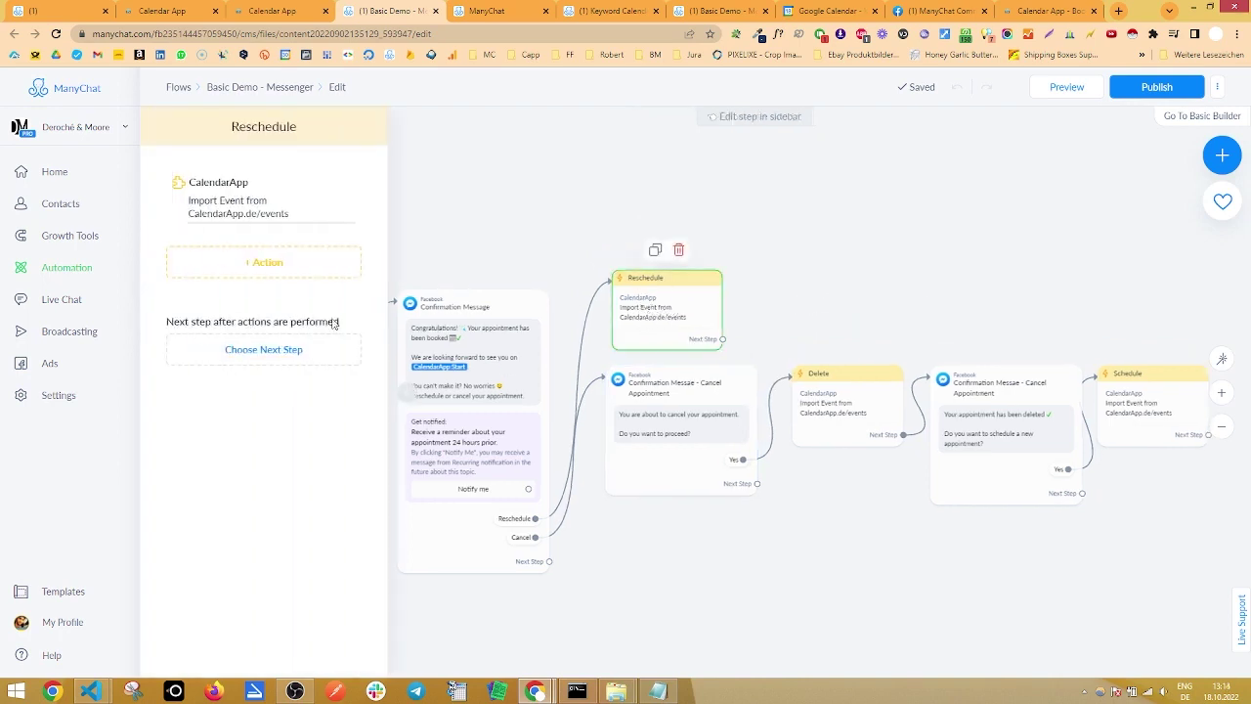
left_click(244, 217)
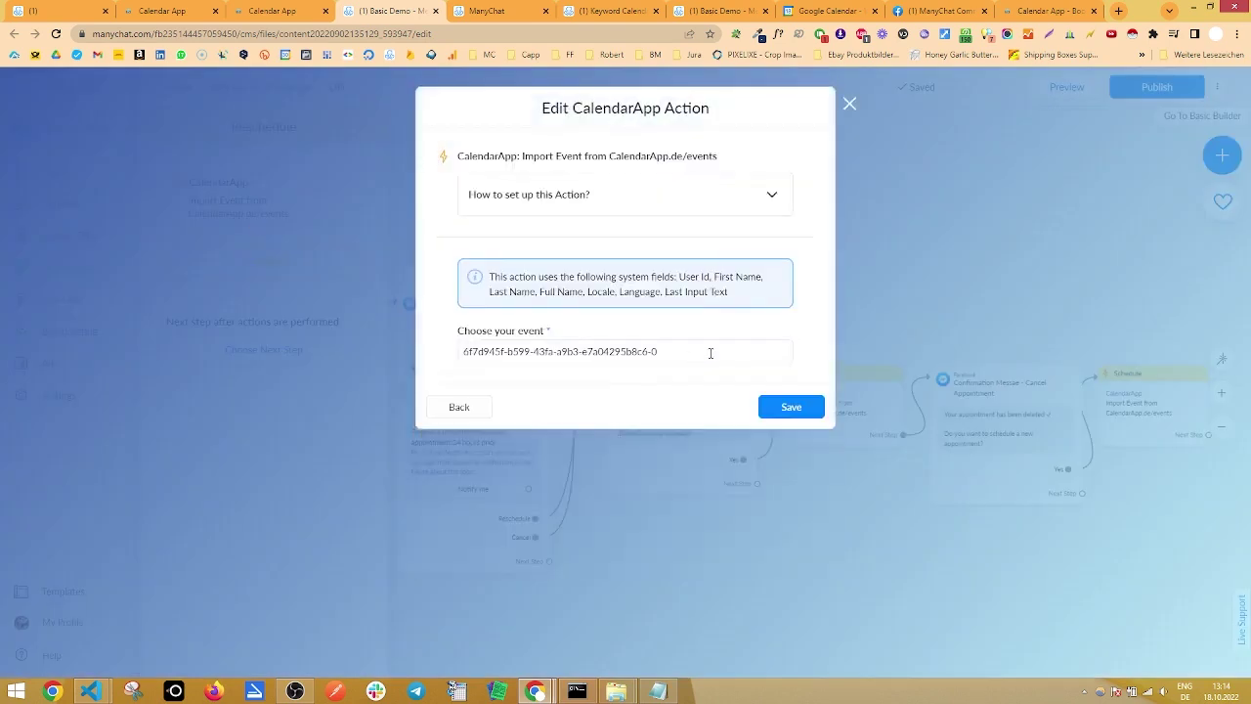
left_click(709, 352)
scroll(650, 493, "down", 1)
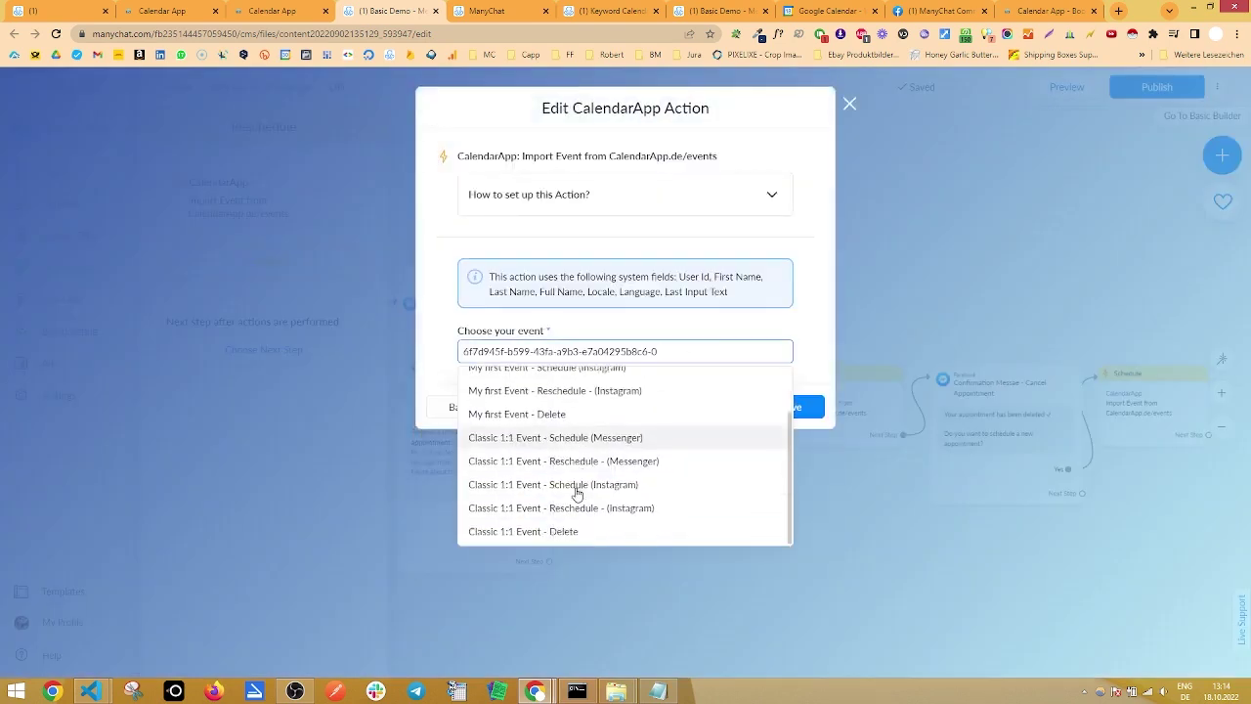
left_click(611, 460)
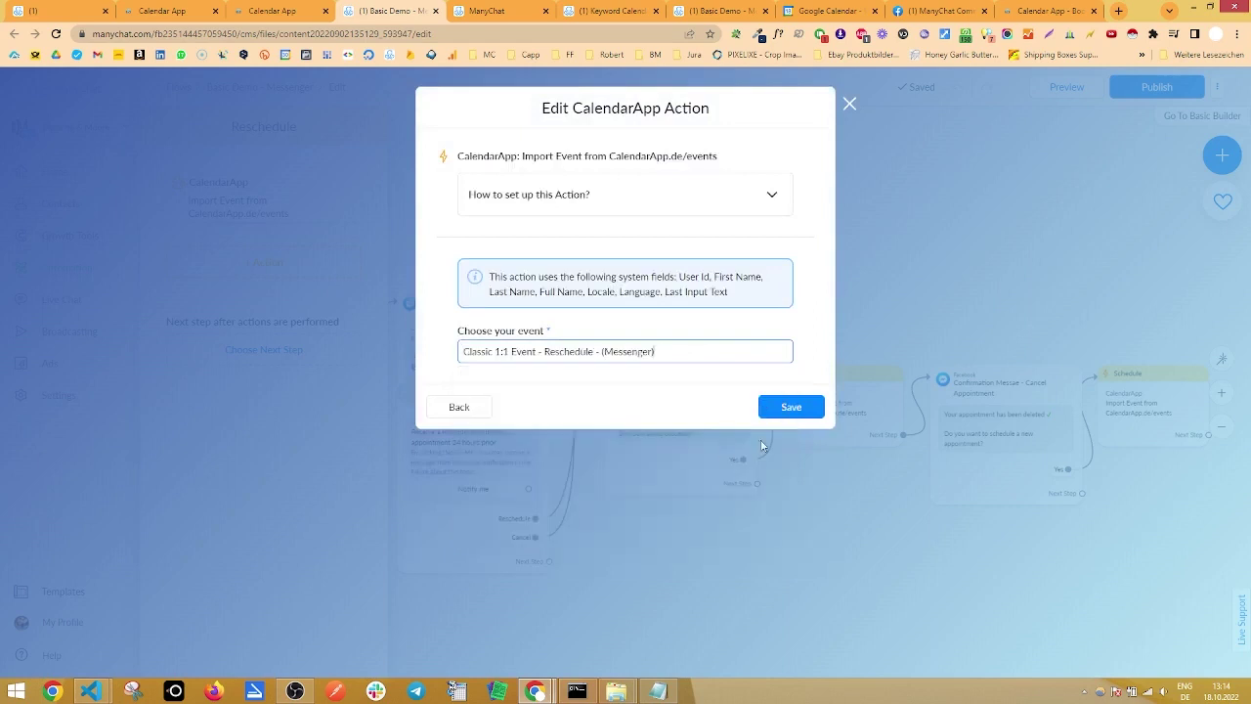
left_click(807, 408)
Link the Delete step's CalendarApp action to 'Classic 1:1 Event - Delete' and save.
left_click(866, 544)
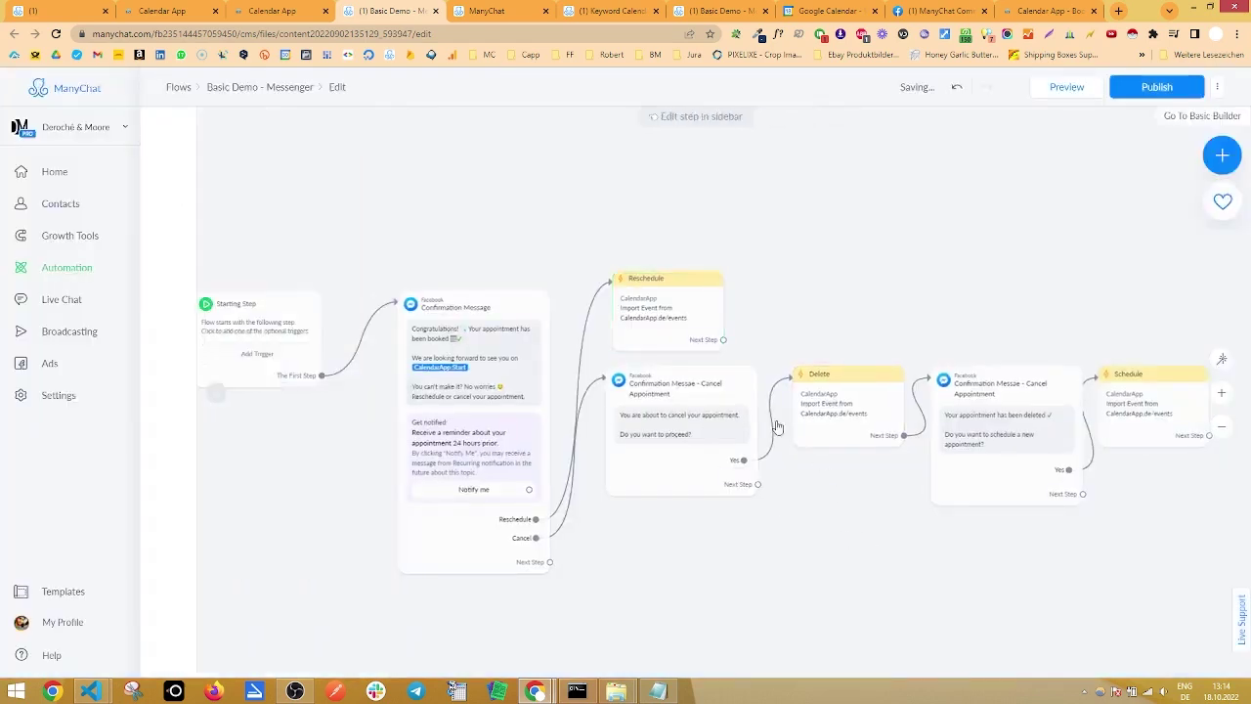
left_click(838, 411)
left_click(291, 239)
left_click(706, 354)
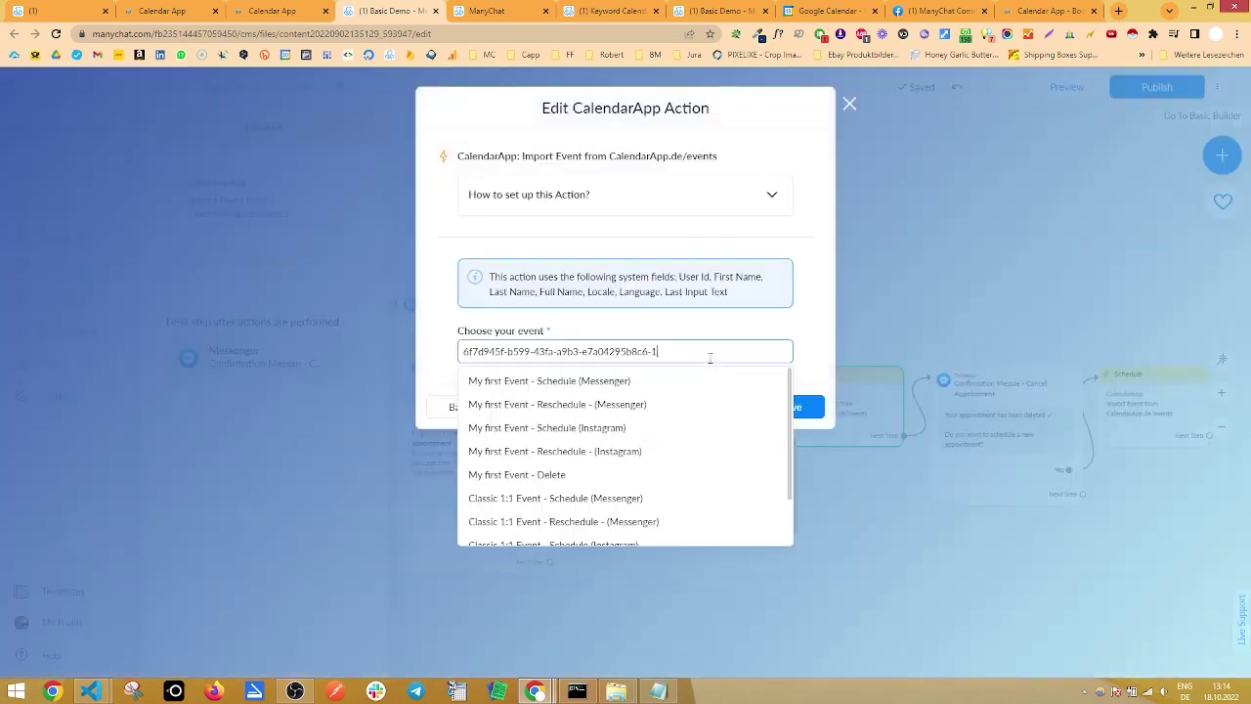
scroll(633, 499, "down", 1)
scroll(631, 498, "down", 1)
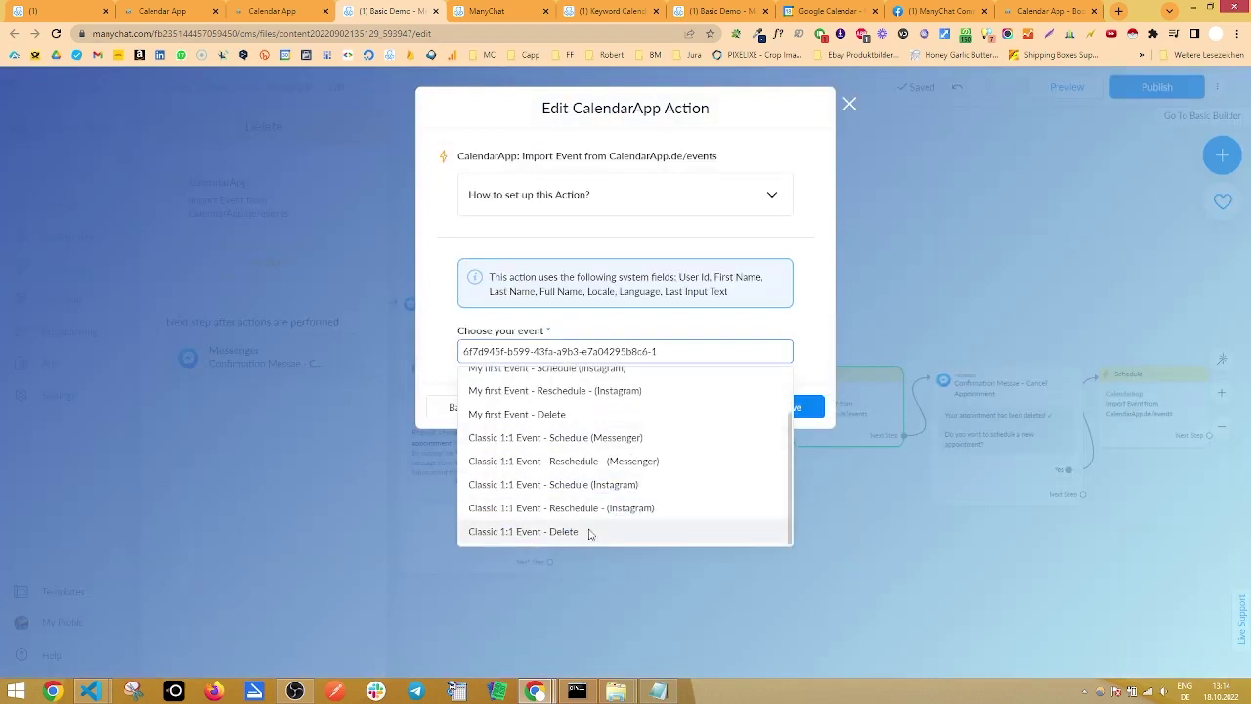
left_click(589, 531)
left_click(801, 407)
Link the Schedule step to 'Classic 1:1 Event - Schedule (Messenger)', save, and start a flow preview.
left_click_drag(831, 592, 634, 574)
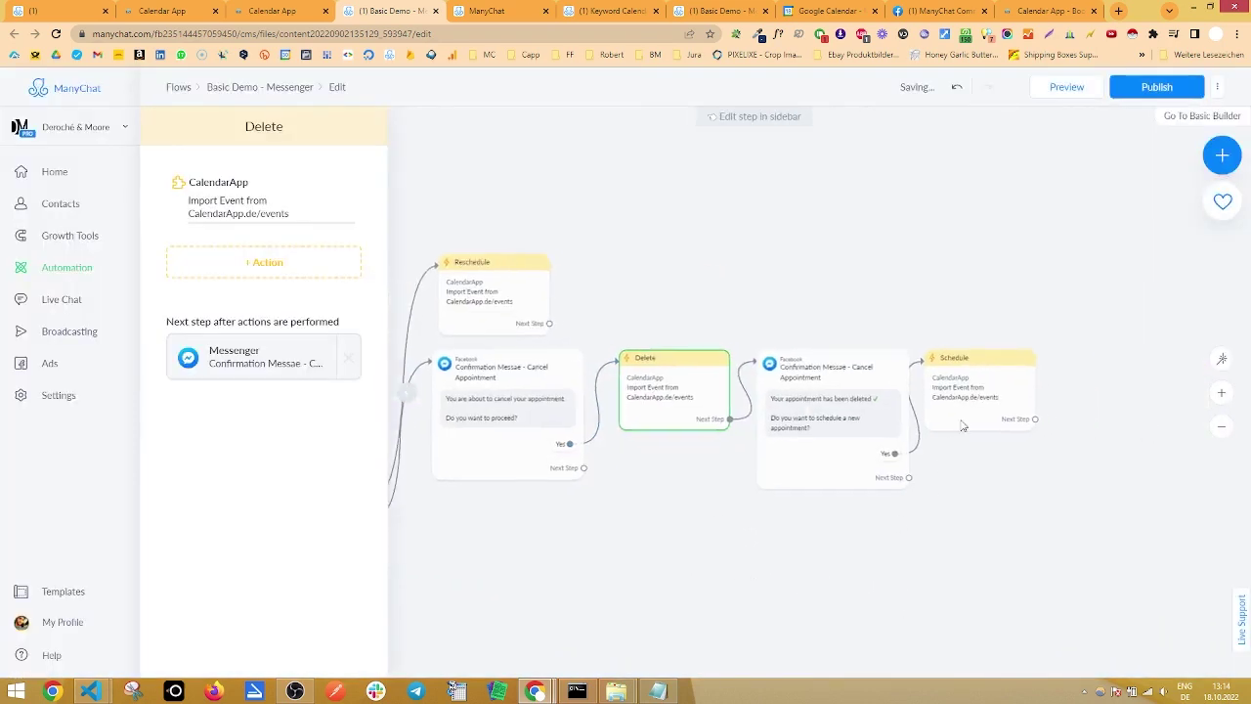
left_click(949, 397)
left_click(297, 224)
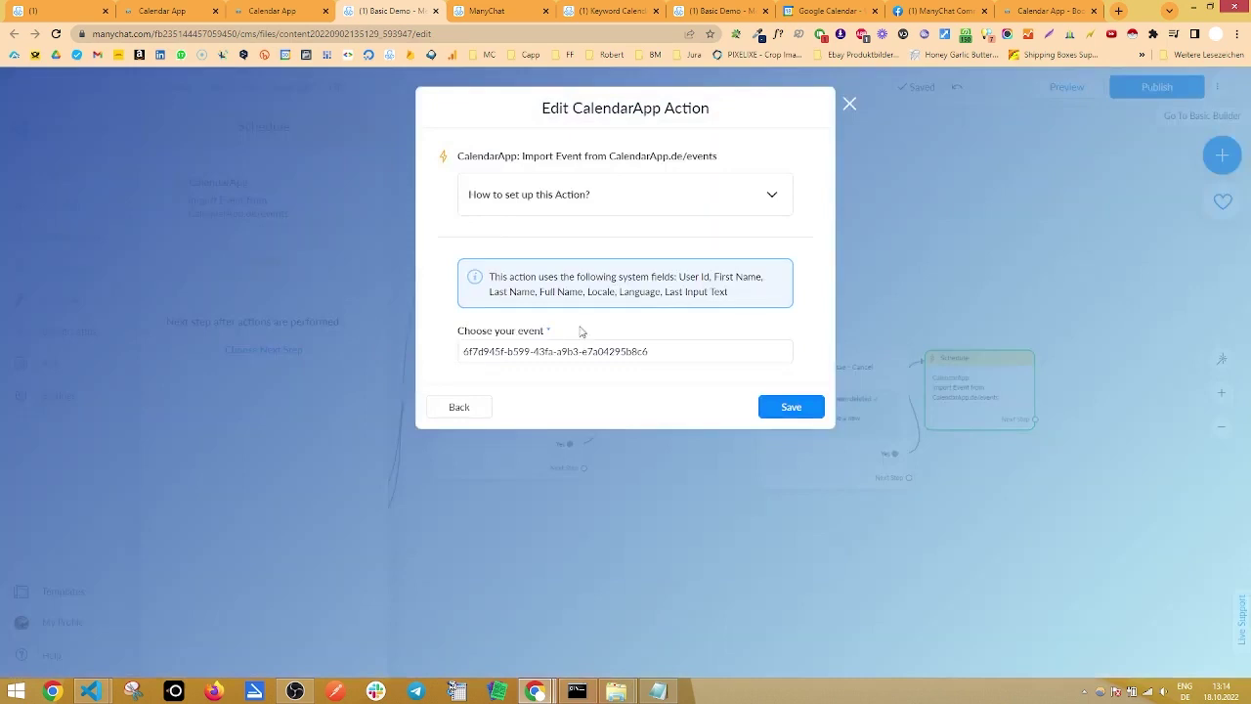
left_click(675, 349)
scroll(684, 429, "down", 1)
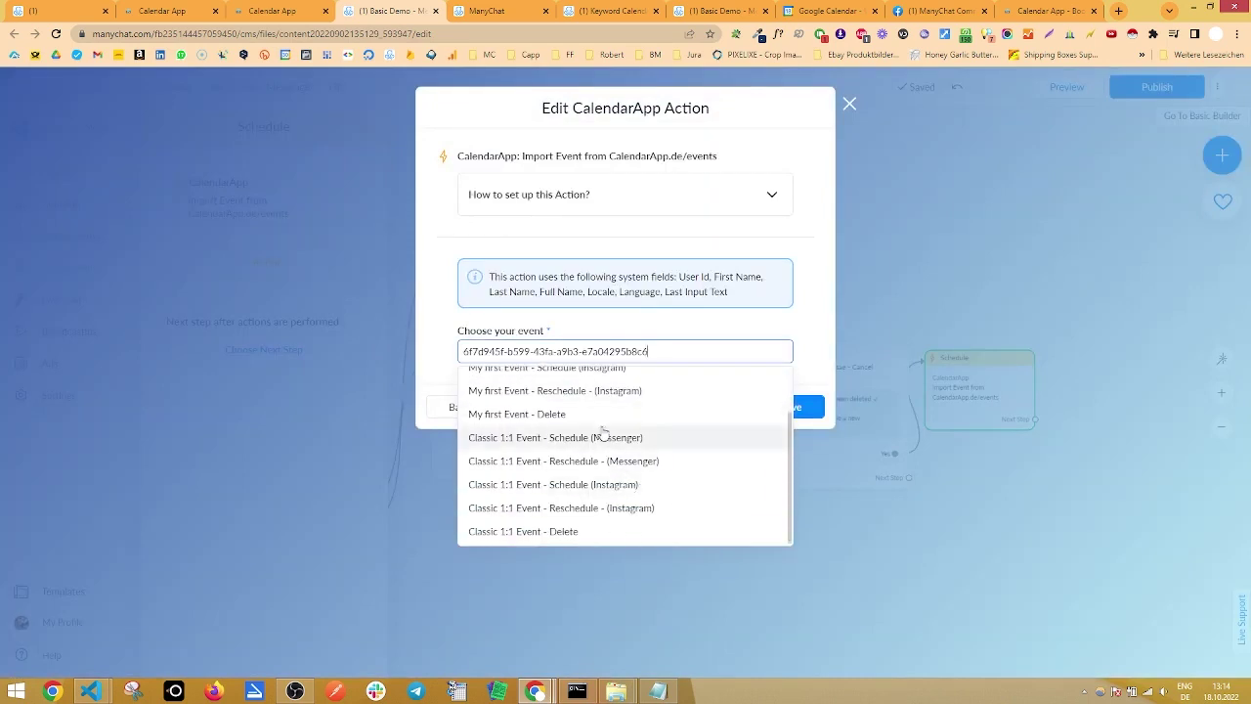
left_click(605, 442)
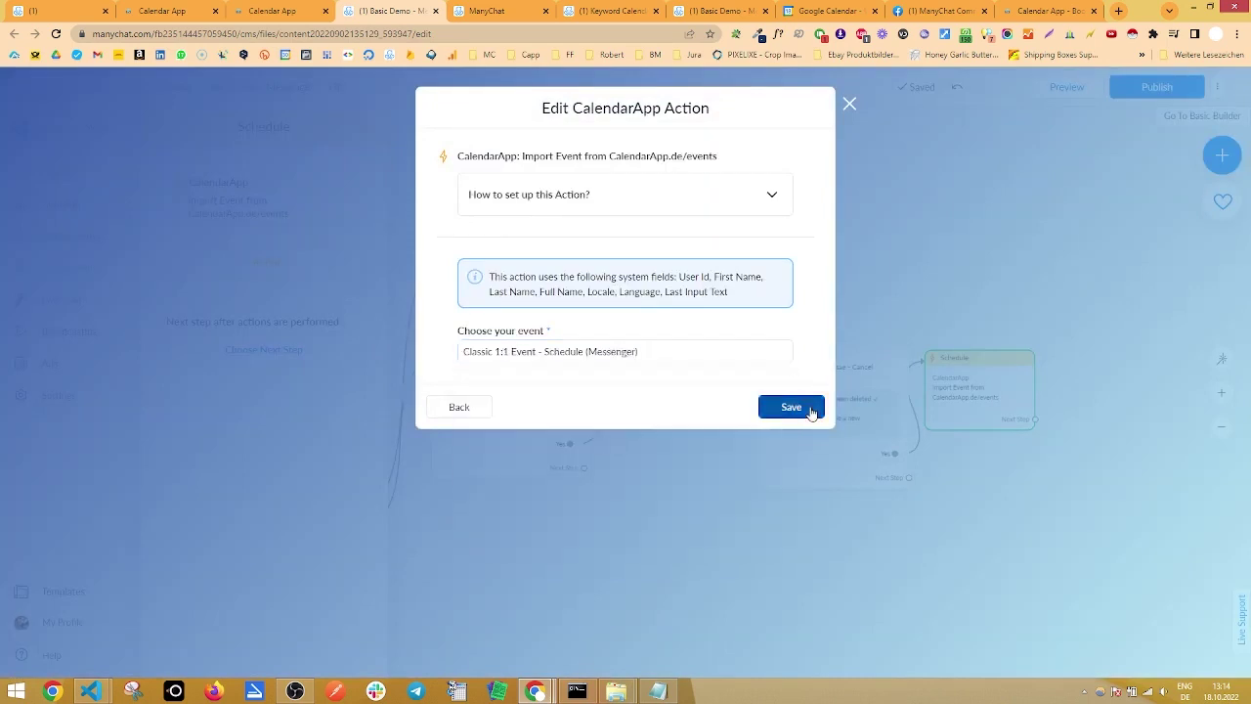
left_click(811, 411)
left_click(1067, 87)
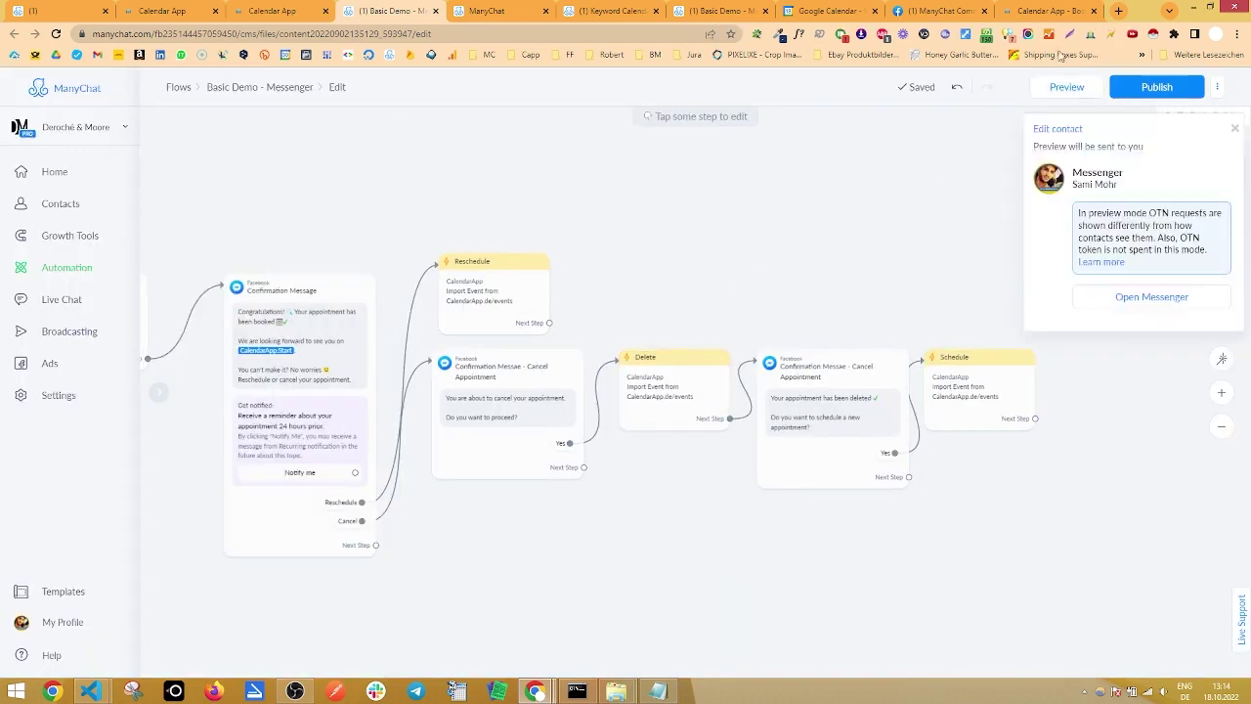
Return to the Messenger test chat and scroll through the booking confirmation offering Reschedule or Cancel.
left_click(938, 11)
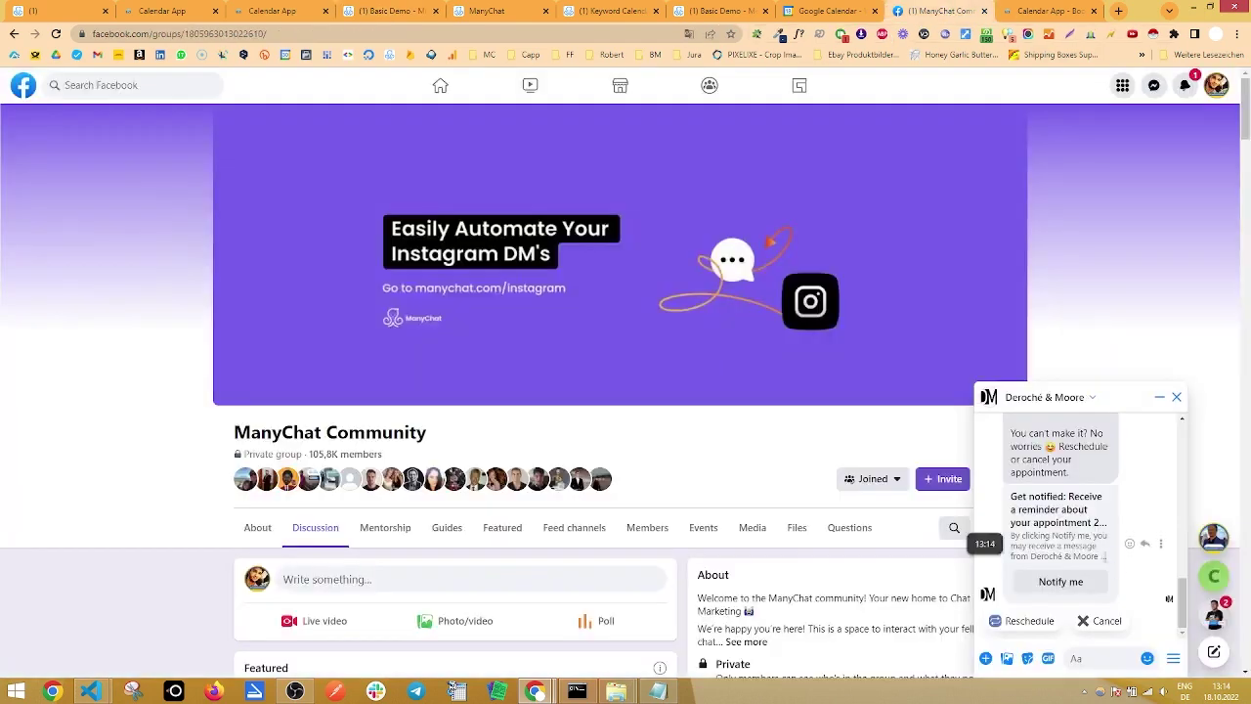
scroll(1086, 550, "up", 3)
scroll(1084, 557, "down", 3)
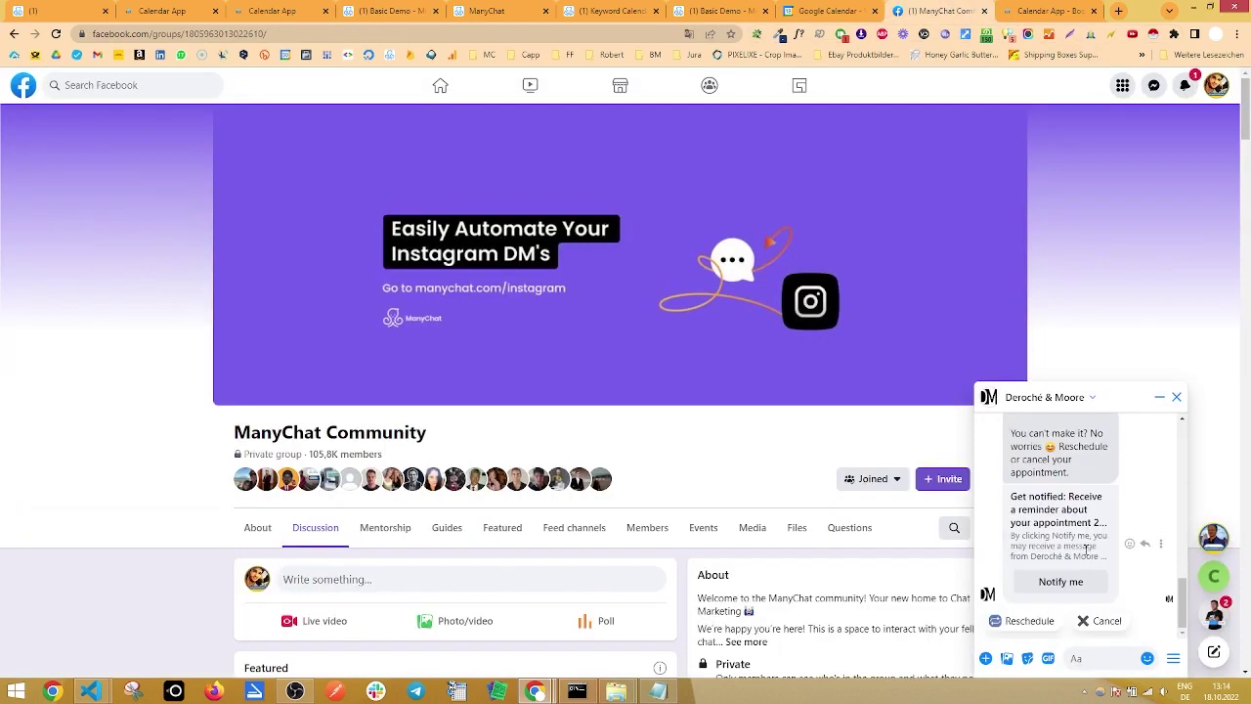
scroll(1085, 557, "up", 3)
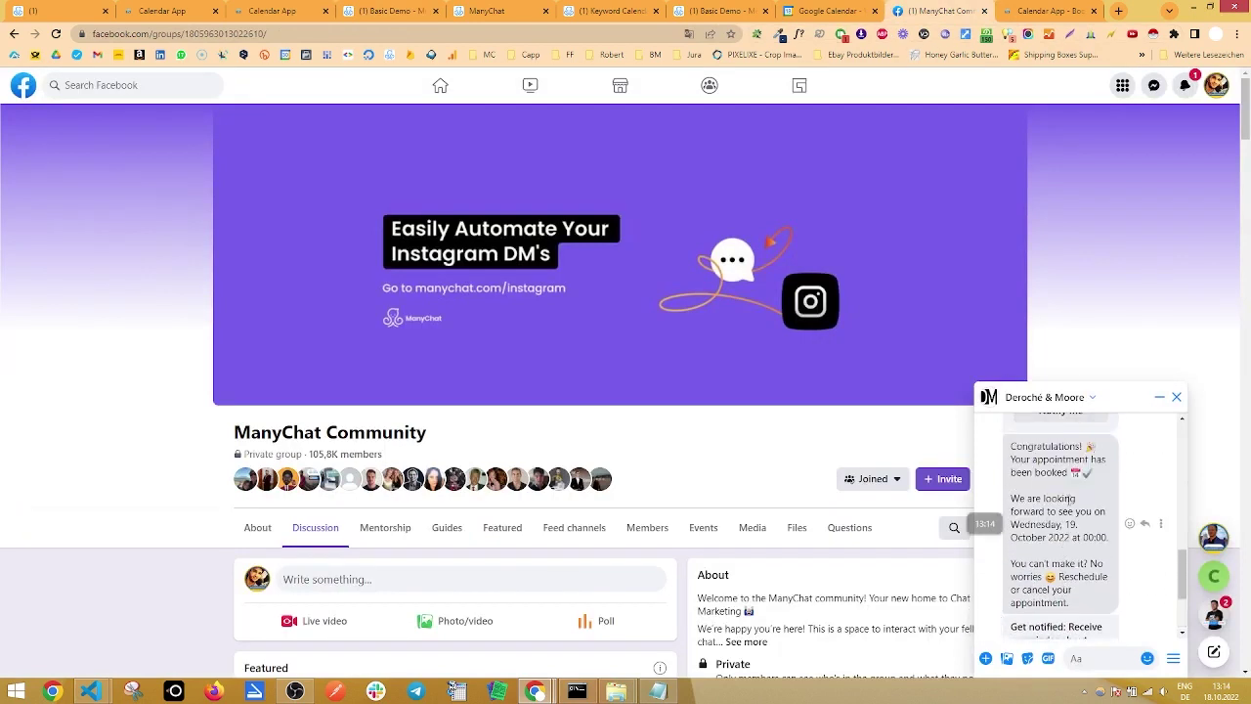
scroll(1114, 616, "down", 3)
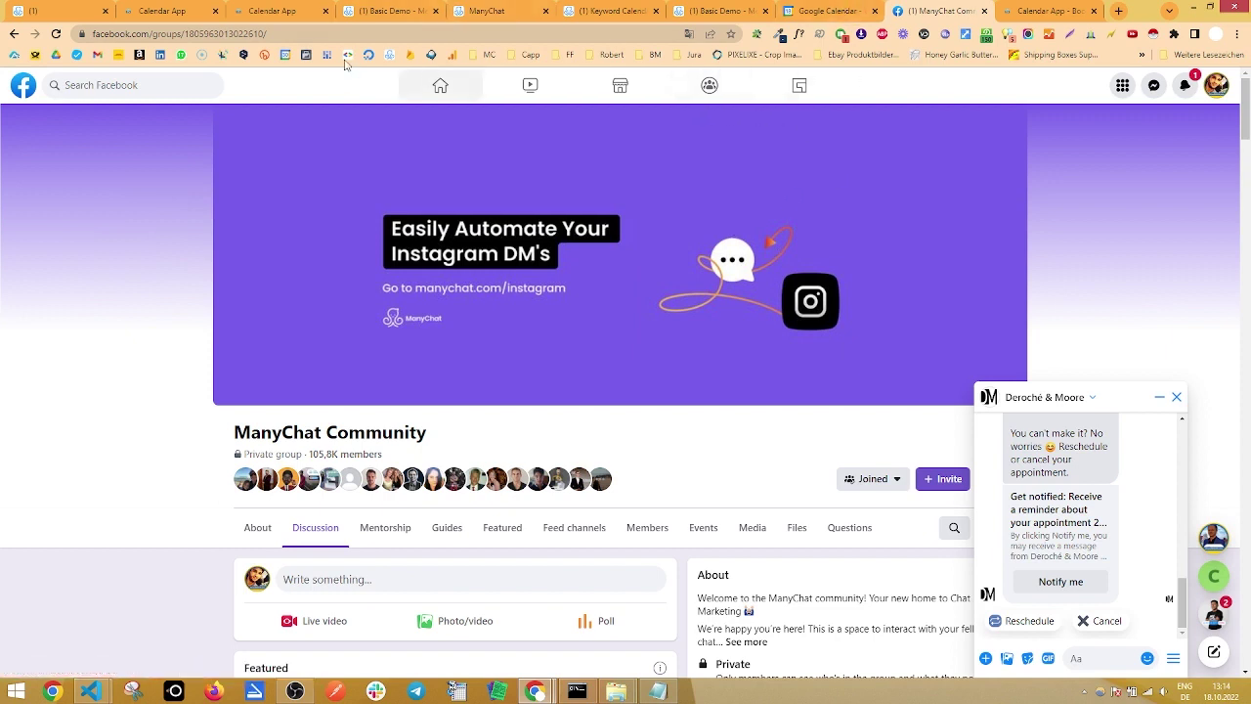
On CalendarApp's Events page, list the other confirmation-flow channels and open the Classic 1:1 Event card menu.
left_click(166, 11)
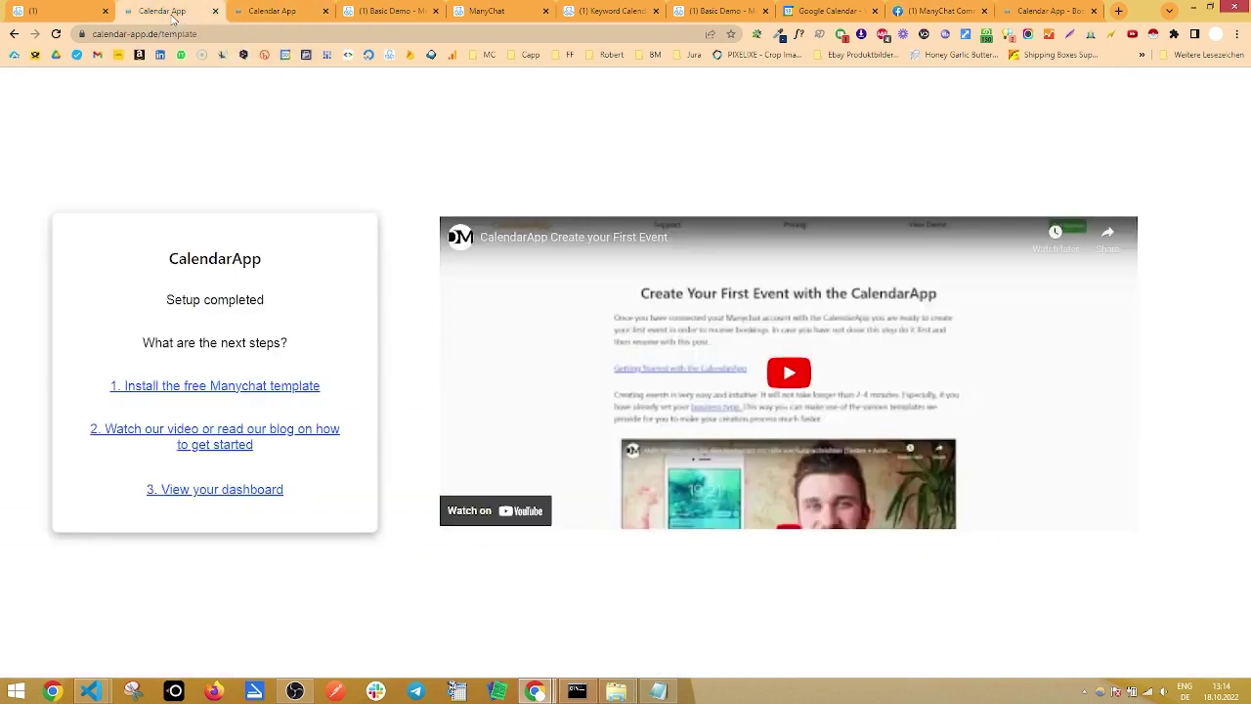
left_click(272, 11)
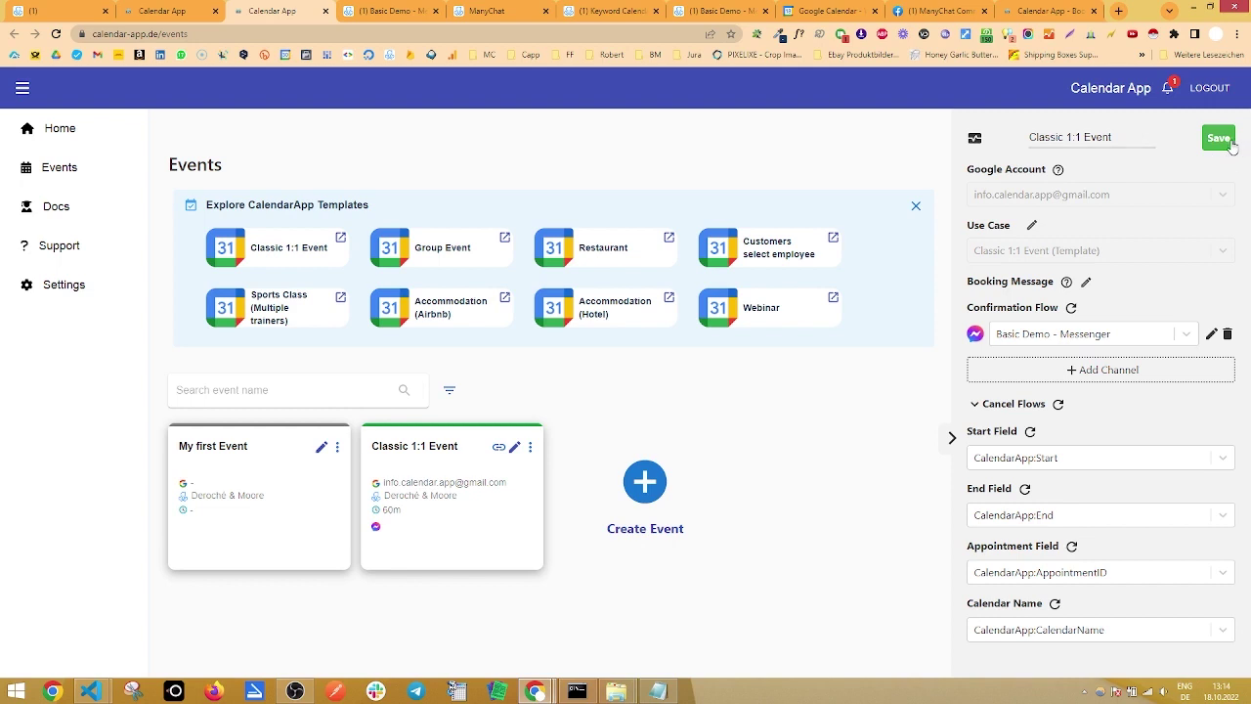
left_click(1079, 371)
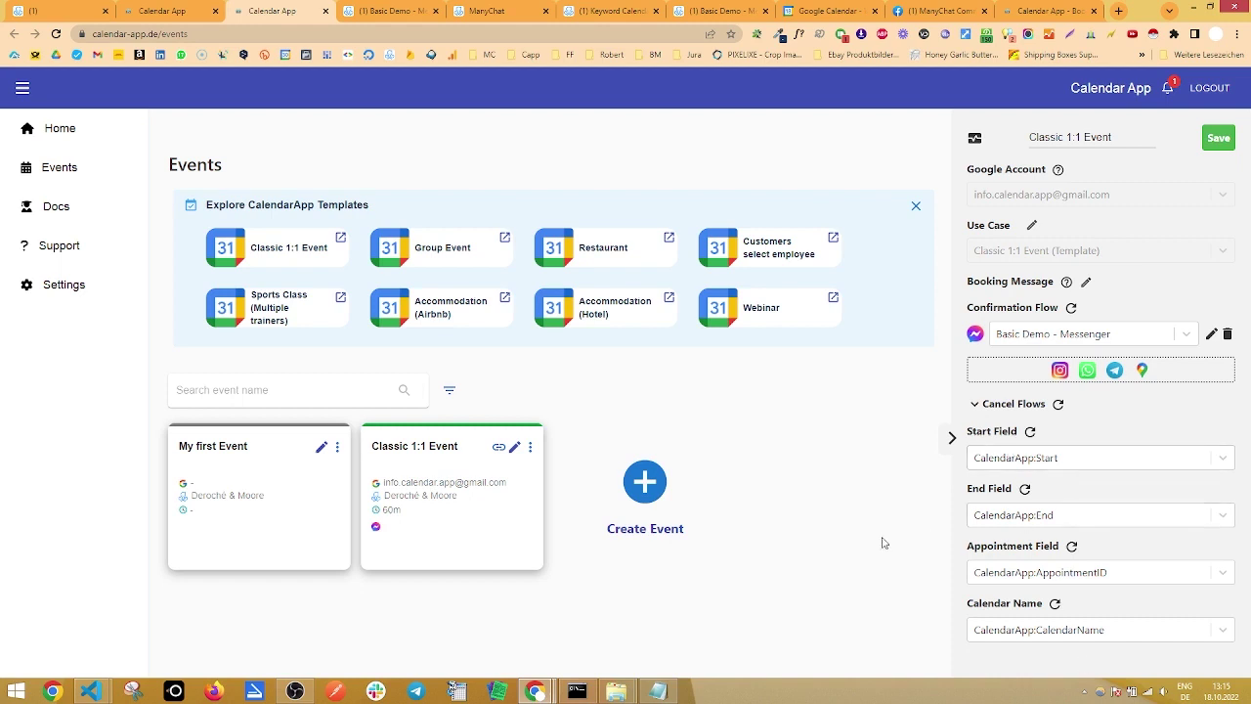
left_click(530, 446)
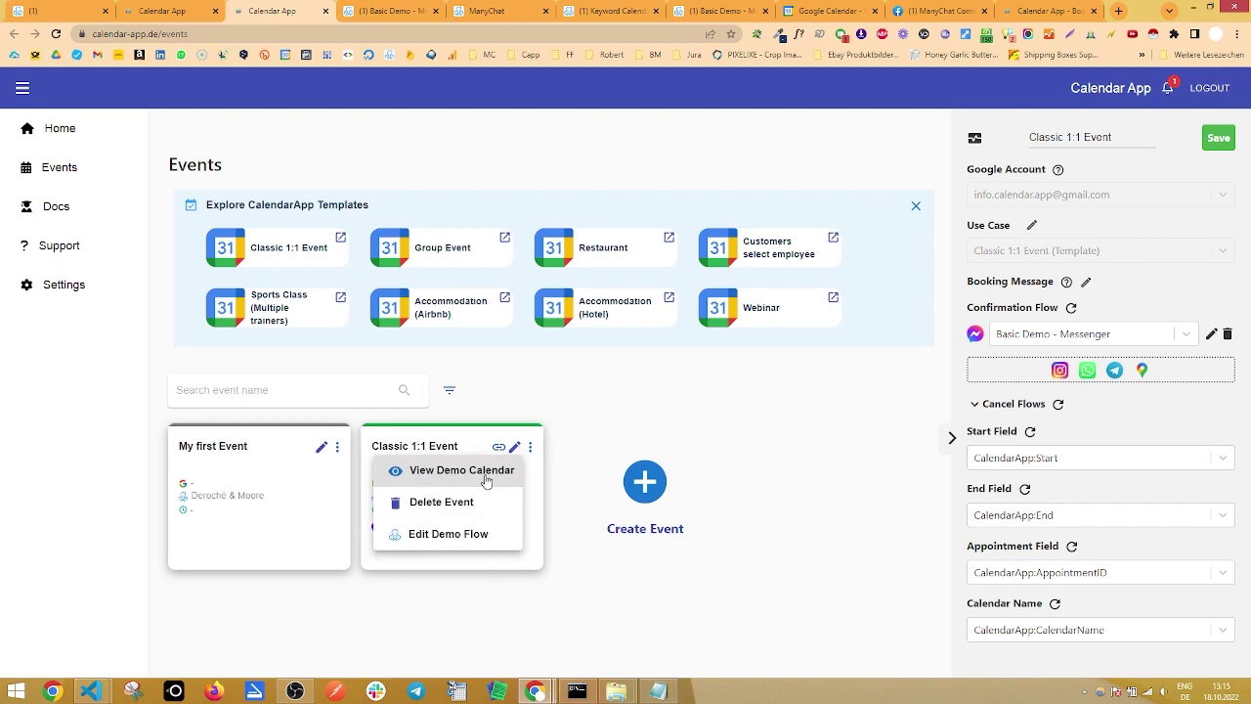
View the Classic 1:1 Event's demo calendar, close the profile image editor unchanged, and save the event.
left_click(450, 479)
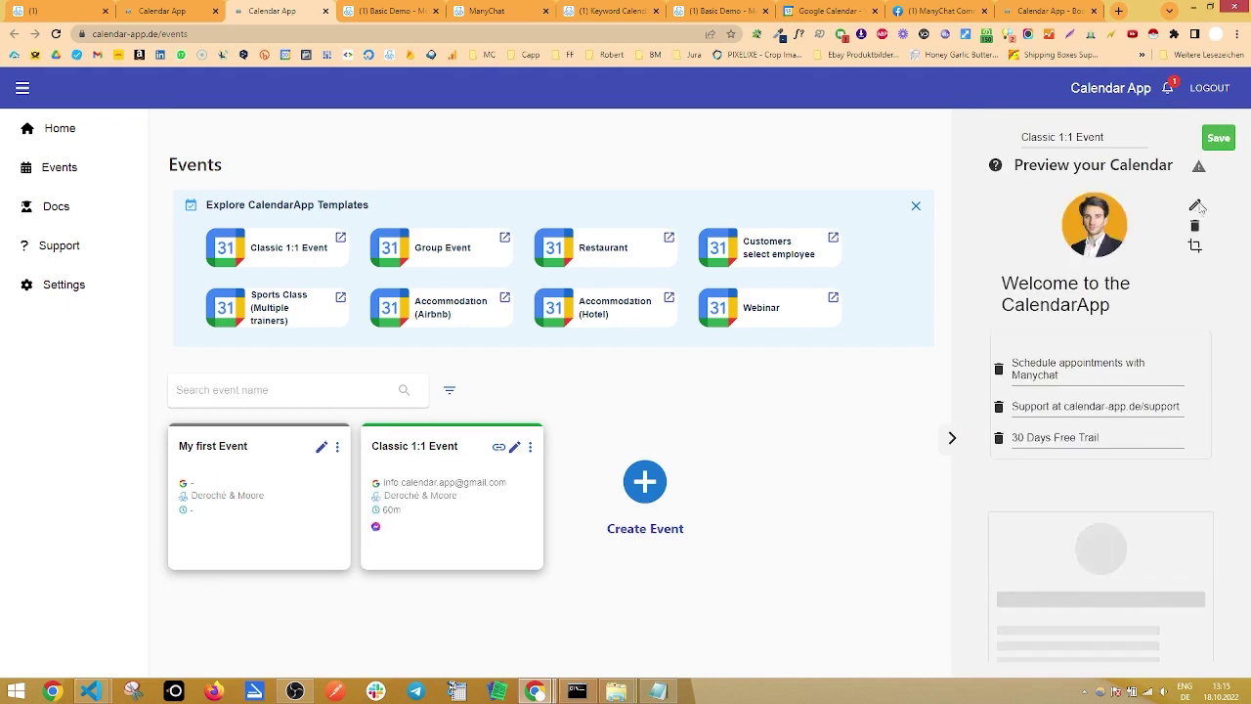
left_click(1195, 205)
left_click(750, 286)
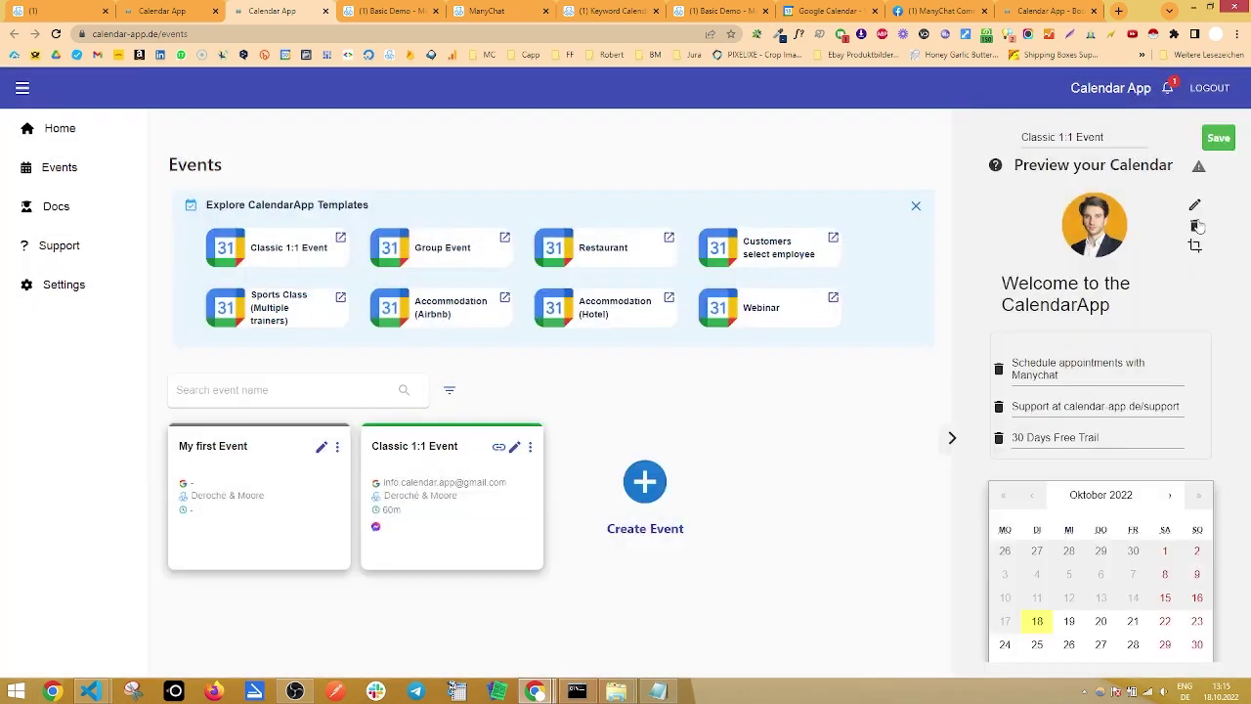
scroll(1103, 449, "down", 3)
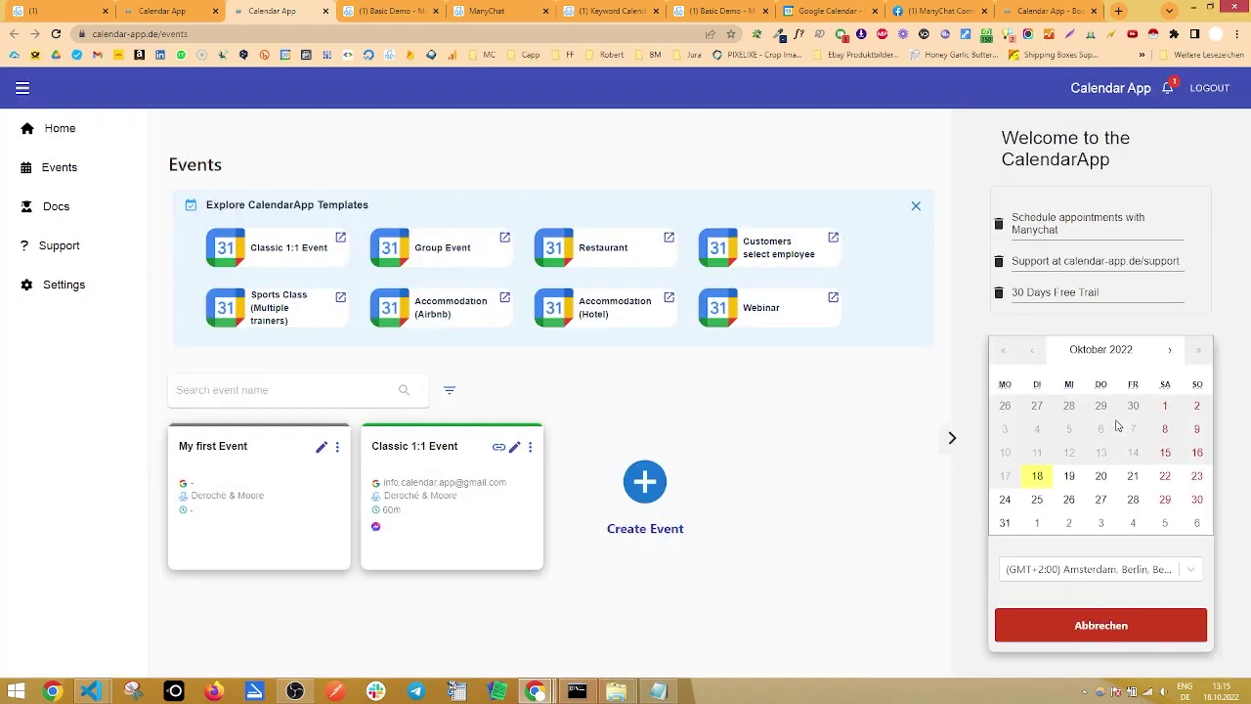
scroll(1103, 448, "up", 3)
left_click(1217, 139)
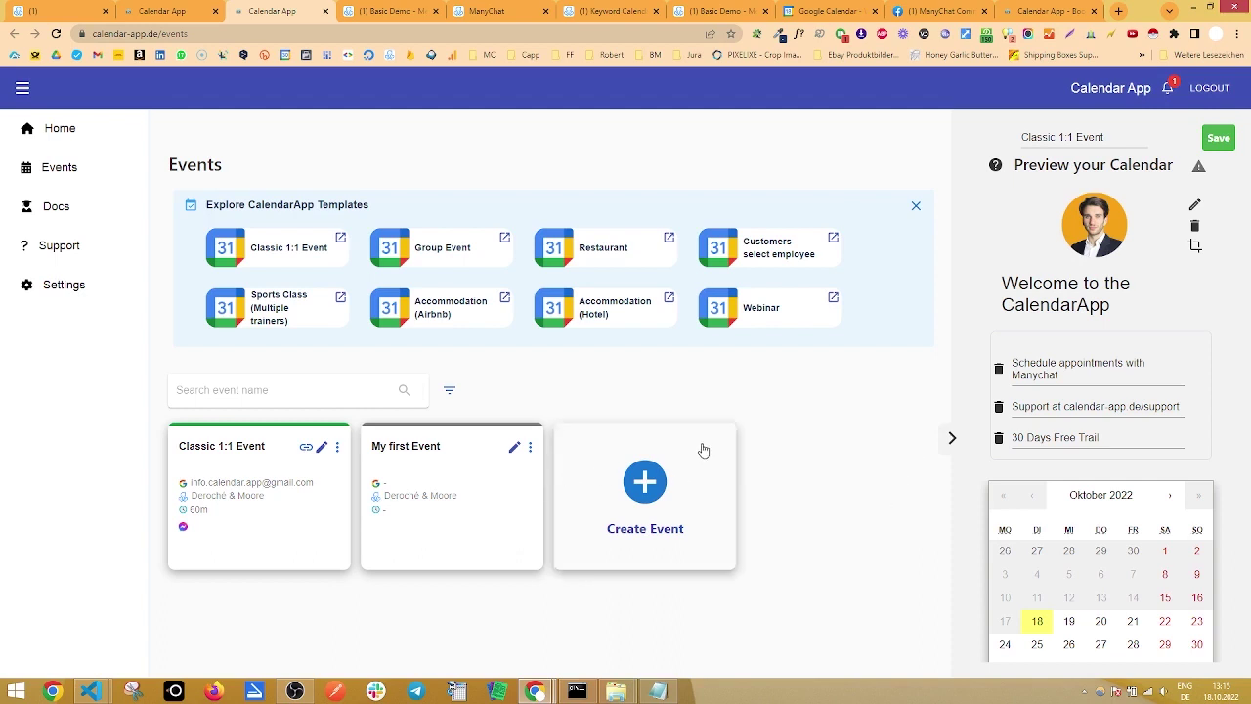
Go to CalendarApp's Support page to see the empty Your Support Tickets list.
left_click(61, 245)
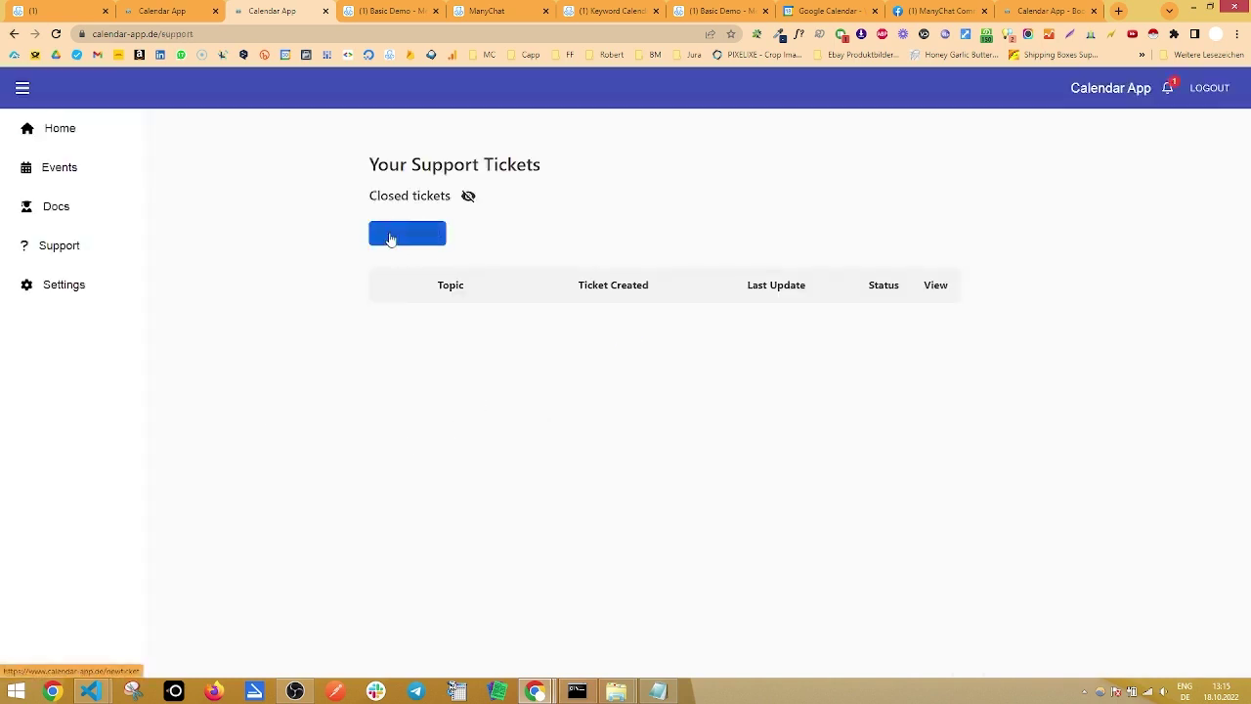